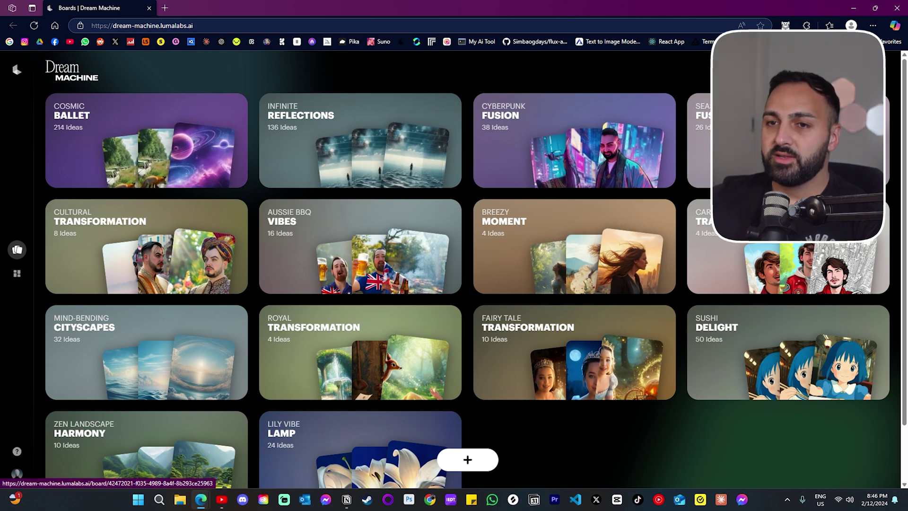
# - Scroll the board and open the Ideas panel listing all generated ideas
pyautogui.scroll(-2, 318, 234)
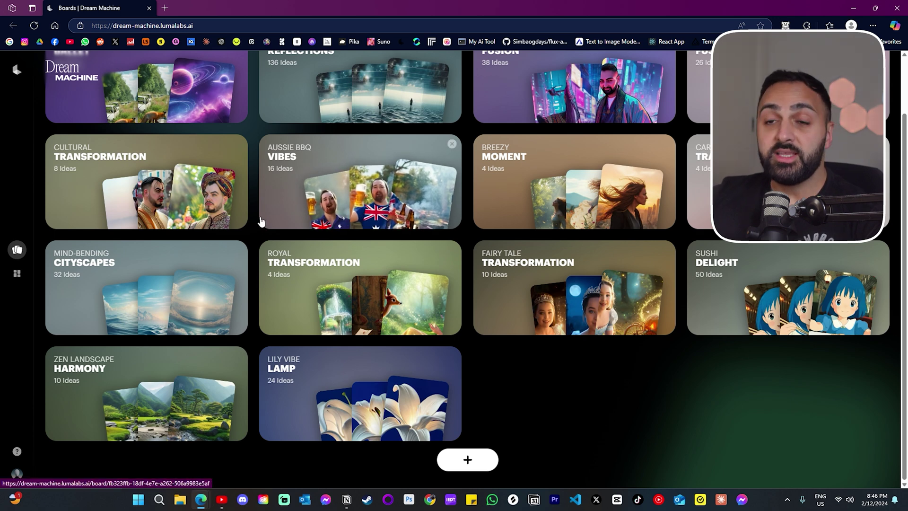
pyautogui.scroll(2, 261, 221)
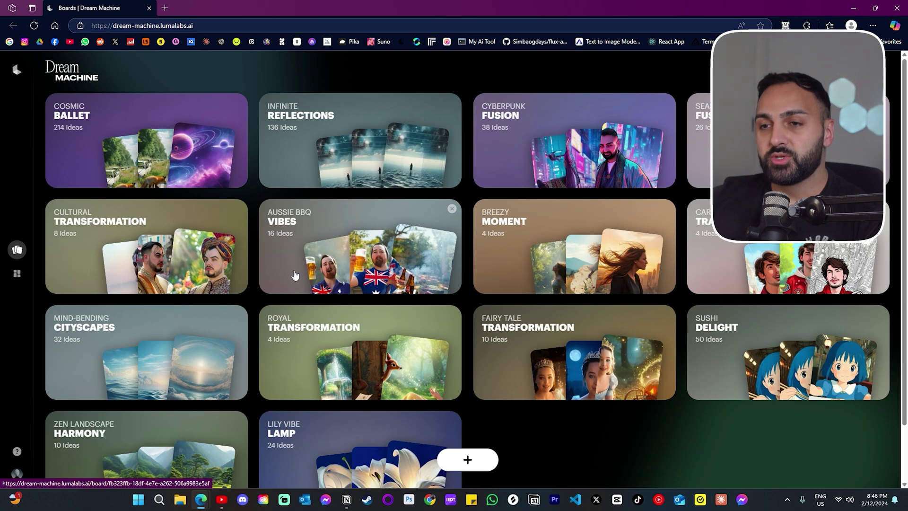
pyautogui.scroll(-2, 294, 275)
pyautogui.click(20, 278)
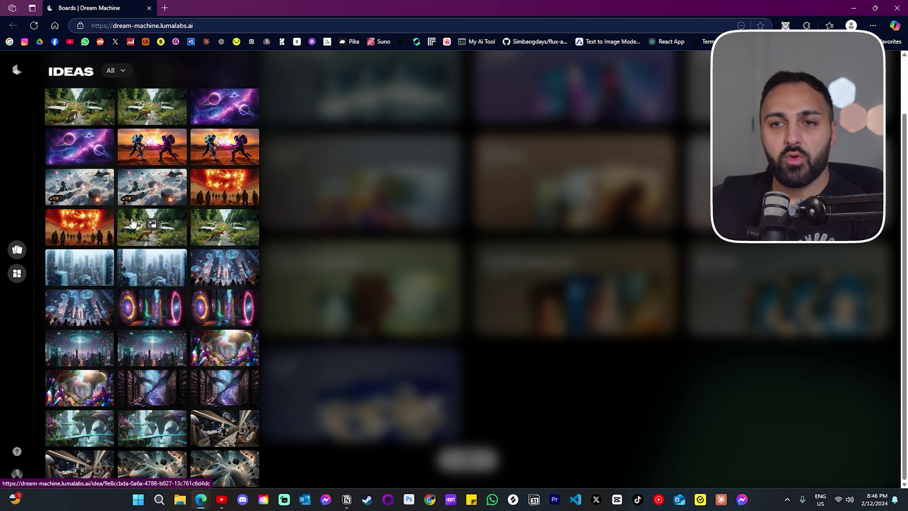
# - Check the All/Image/Video idea filter and create a new empty board
pyautogui.click(121, 73)
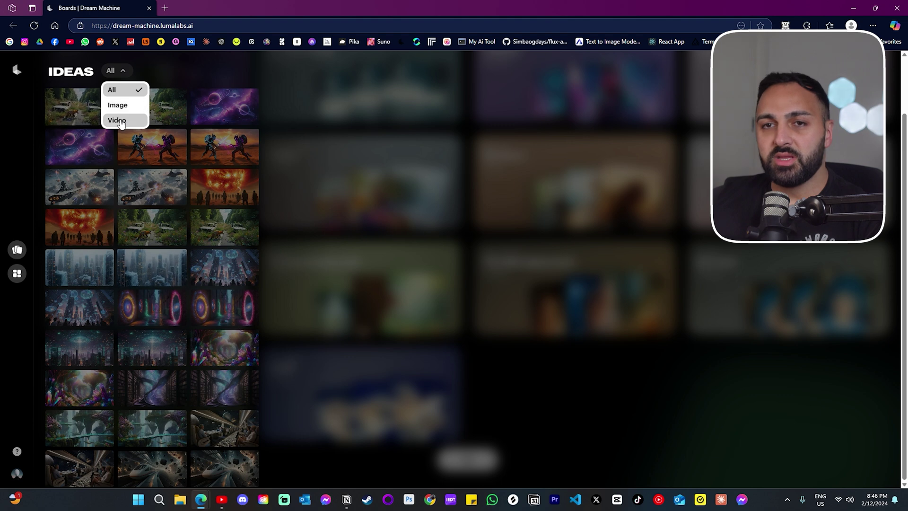
pyautogui.click(22, 153)
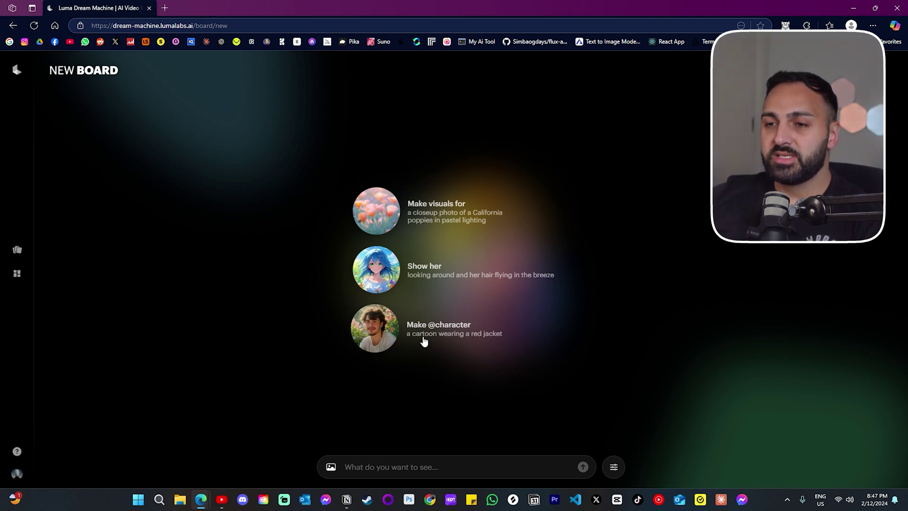
pyautogui.click(330, 467)
# - Check the aspect-ratio settings, then paste and submit the floating space marketplace prompt
pyautogui.click(885, 8)
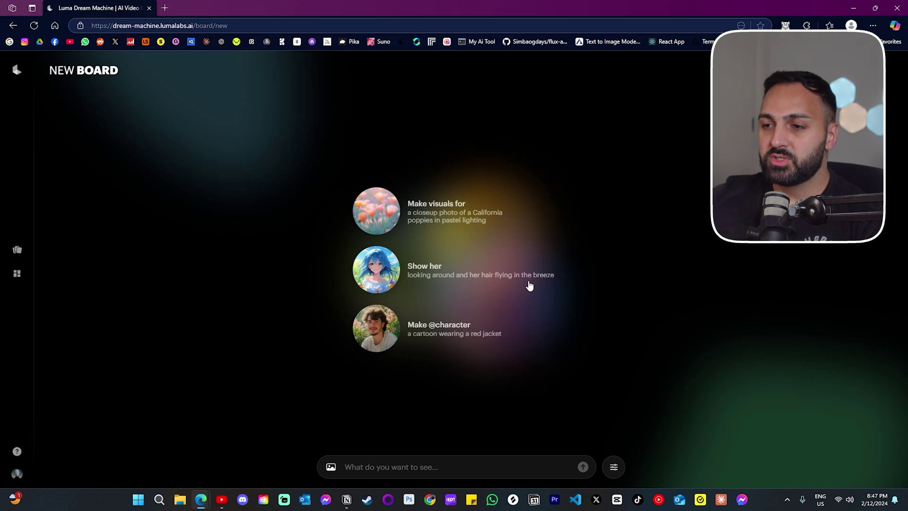
pyautogui.click(613, 469)
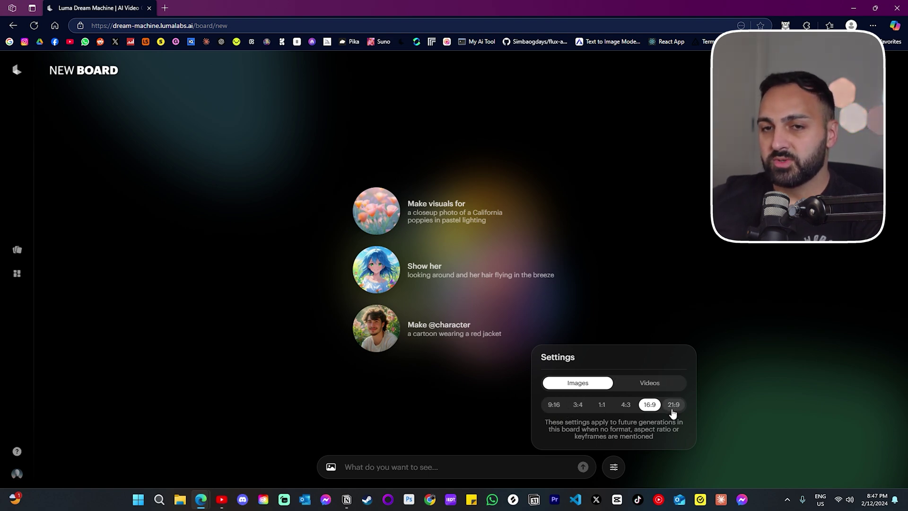
pyautogui.click(383, 467)
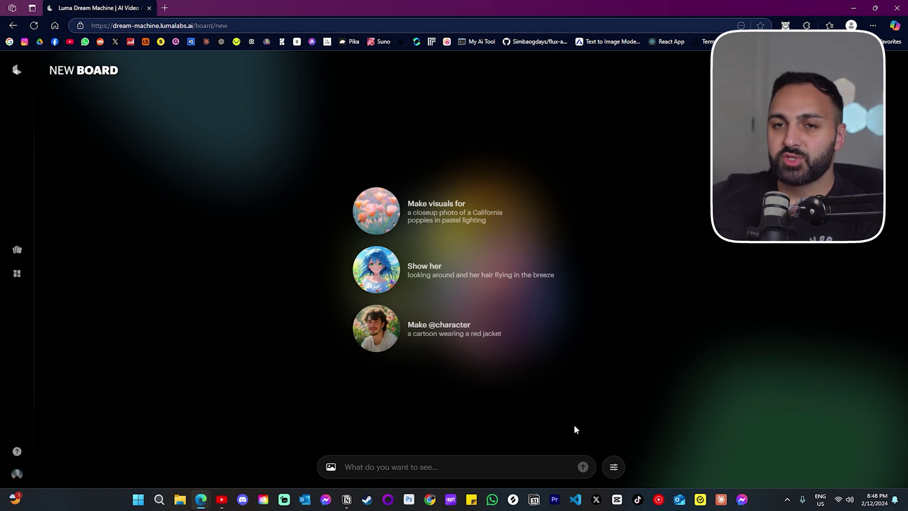
pyautogui.write('A bustling marketplace set on a floating platform in space, illuminated by glowing orbs and distant stars, with magical items on display')
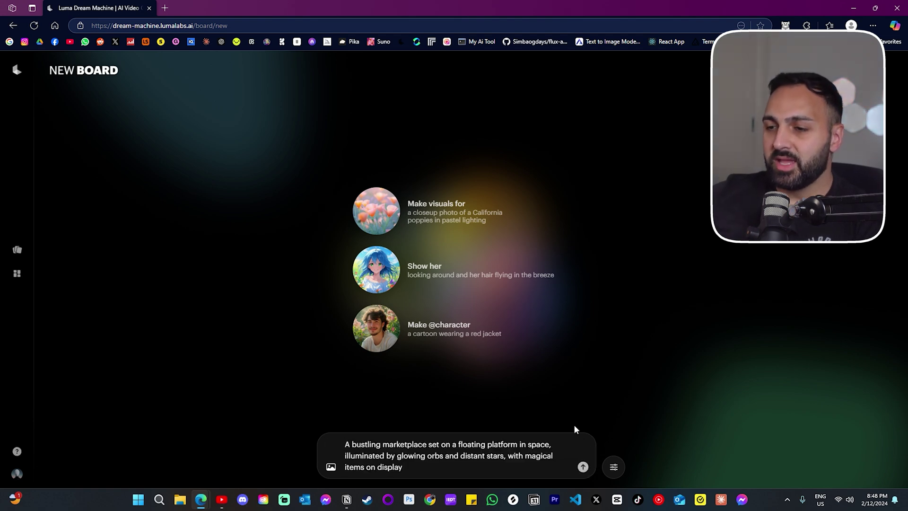
pyautogui.click(583, 466)
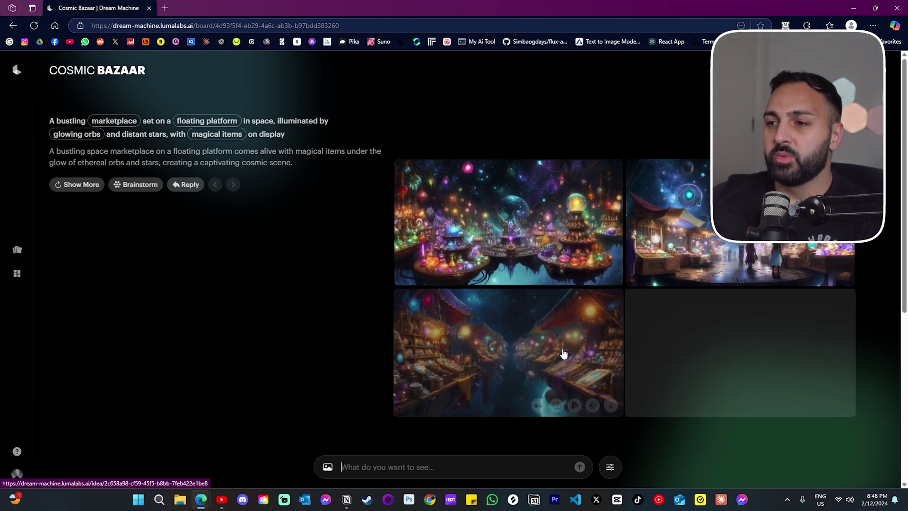
pyautogui.click(515, 230)
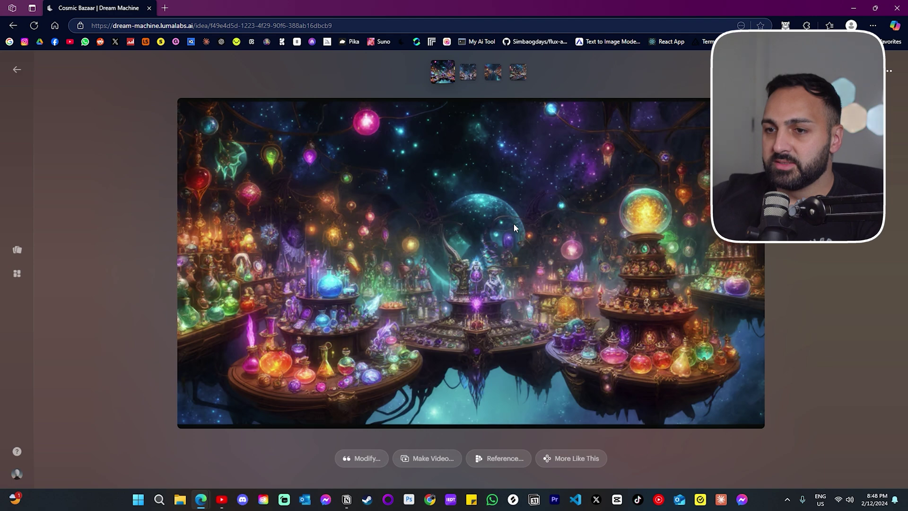
pyautogui.press('Right')
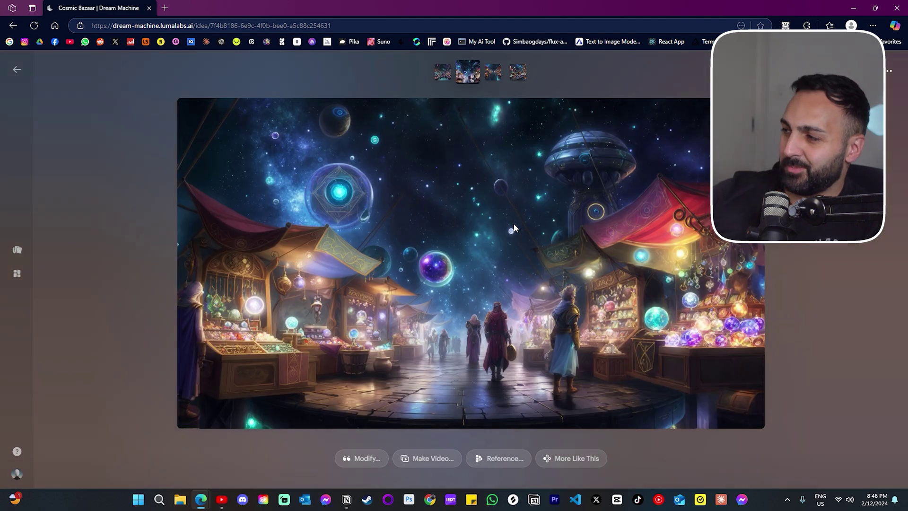
pyautogui.press('Right')
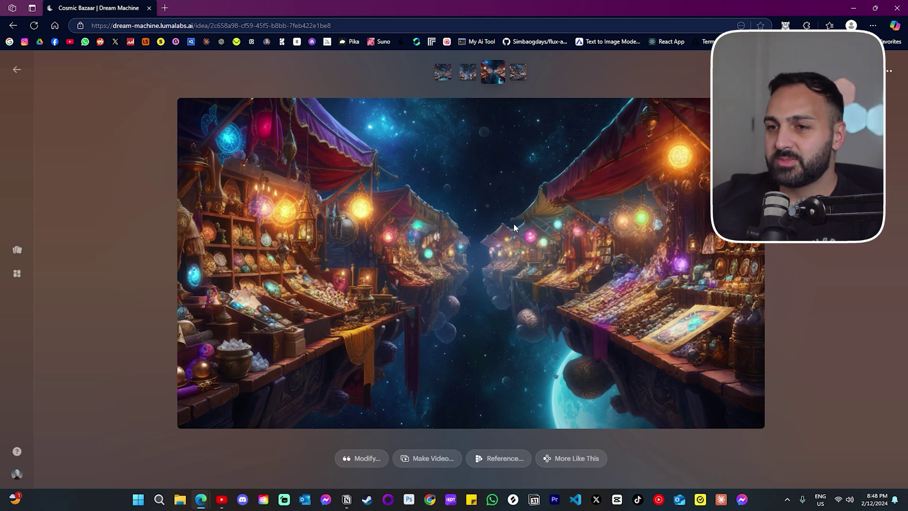
pyautogui.press('Right')
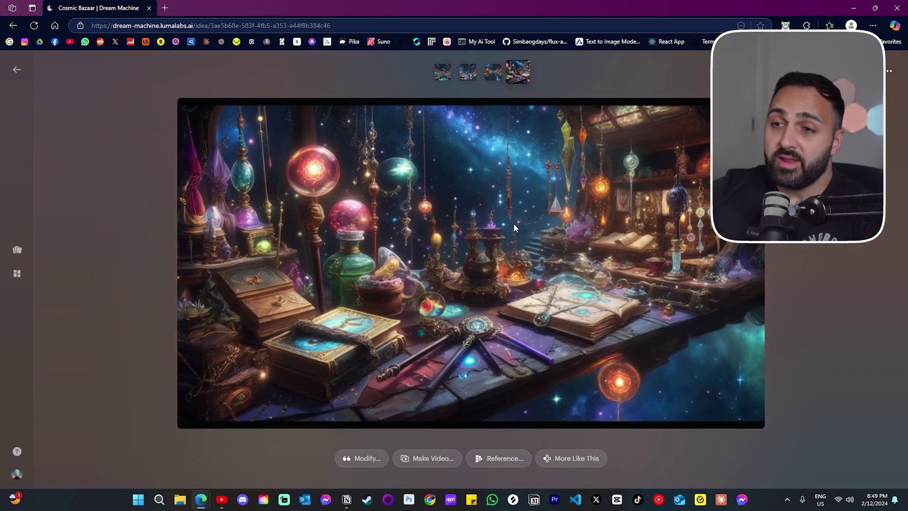
pyautogui.press('Left')
pyautogui.press('Left')
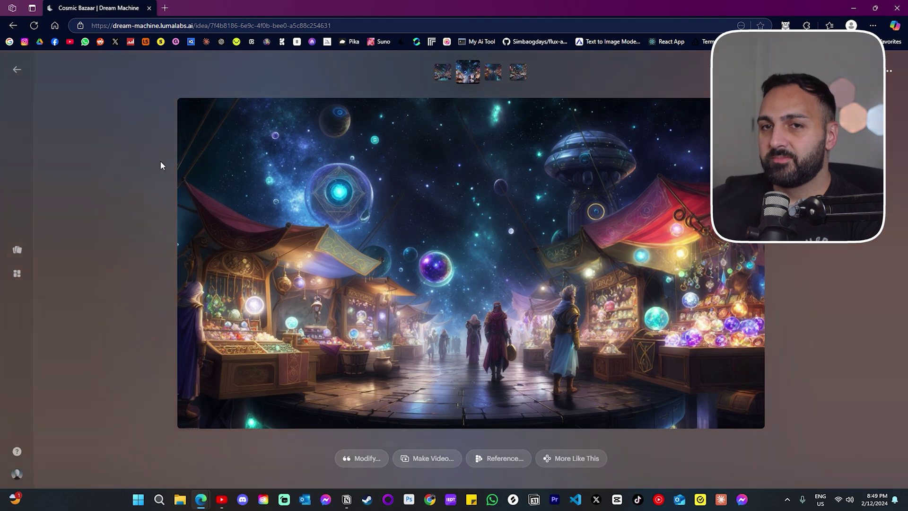
pyautogui.press('Escape')
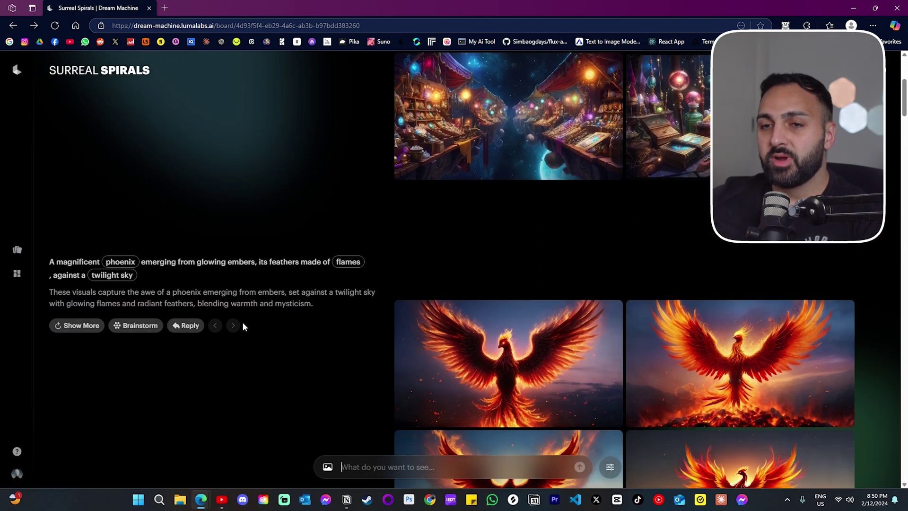
pyautogui.scroll(-5, 202, 329)
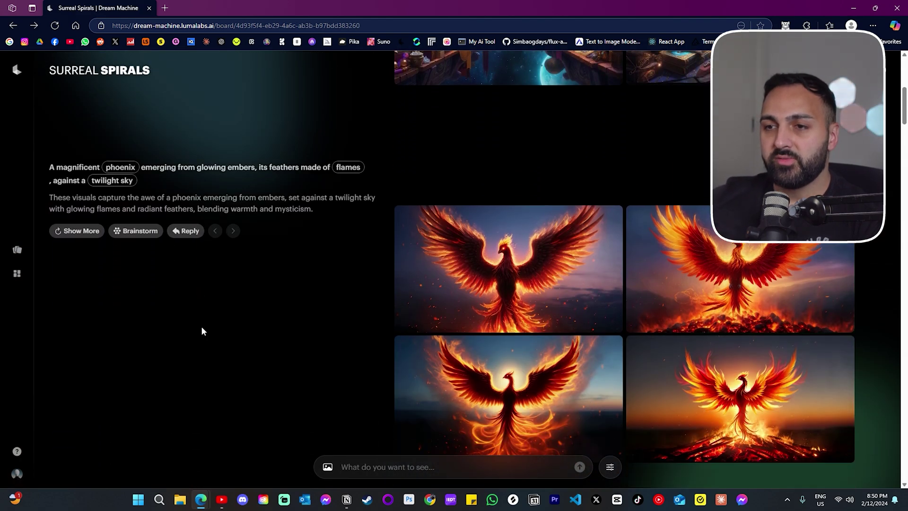
pyautogui.scroll(-9, 318, 302)
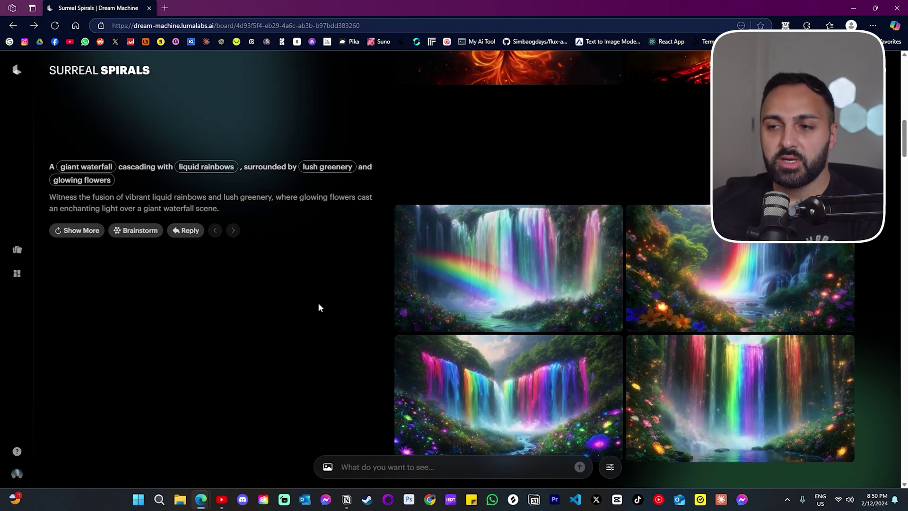
pyautogui.scroll(10, 353, 323)
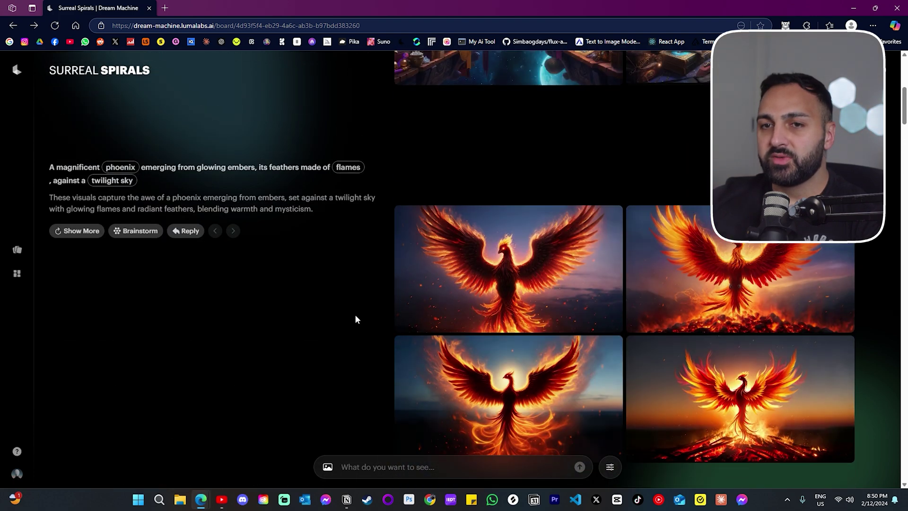
pyautogui.scroll(-1, 369, 268)
pyautogui.scroll(1, 425, 250)
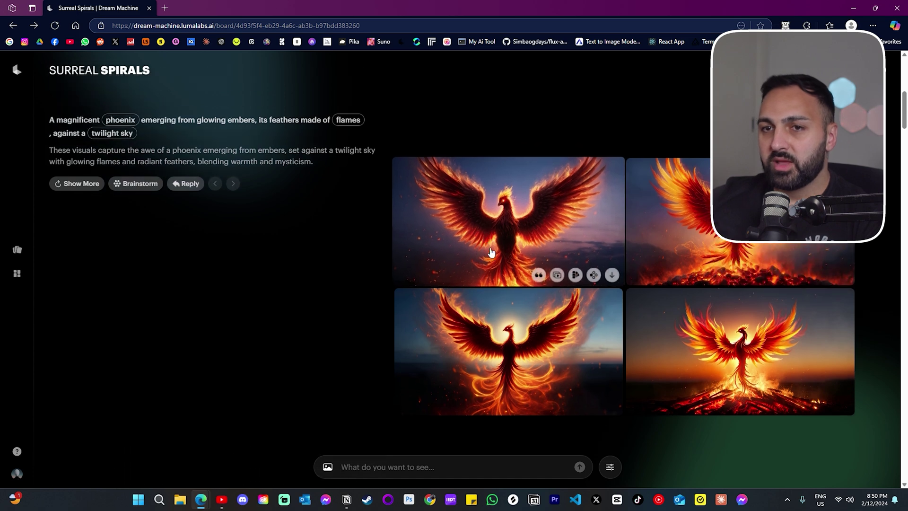
# - Step through the phoenix, mech and floating-crystals images at full size, then return to the board
pyautogui.click(498, 209)
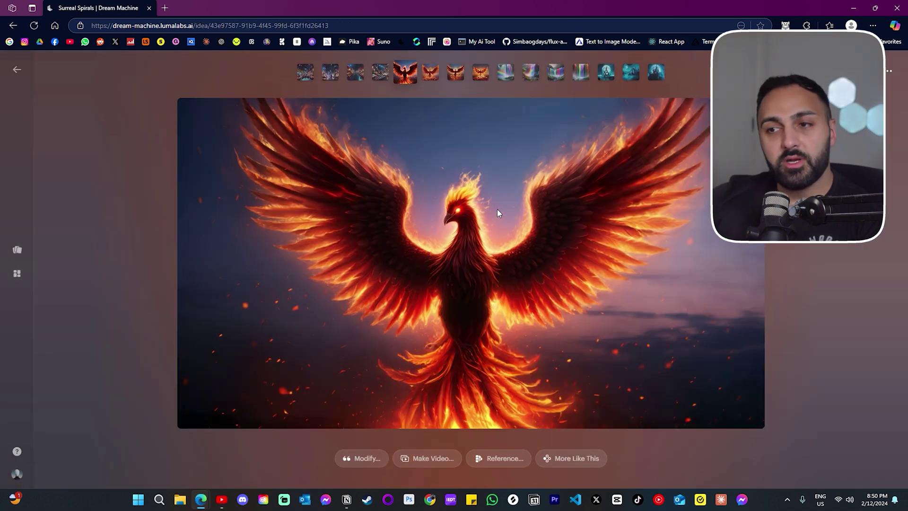
pyautogui.press('Right')
pyautogui.press('Right')
pyautogui.press('Right')
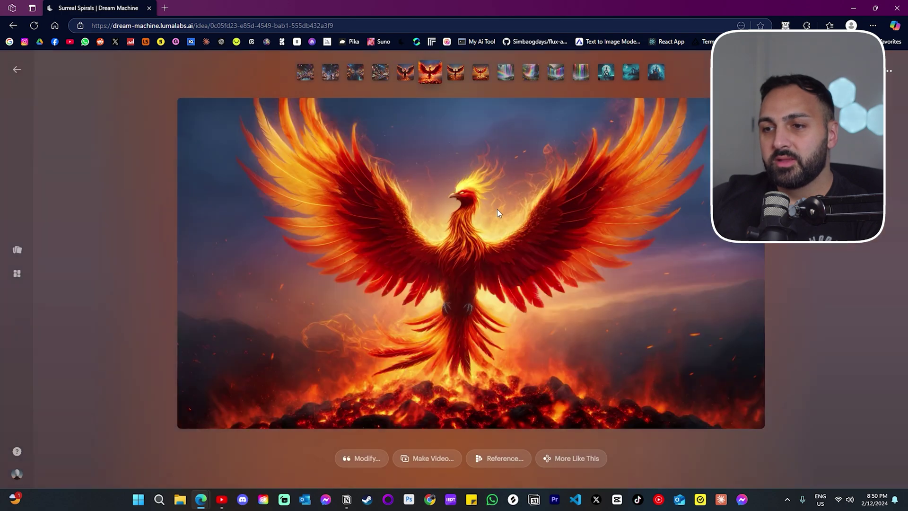
pyautogui.press('Escape')
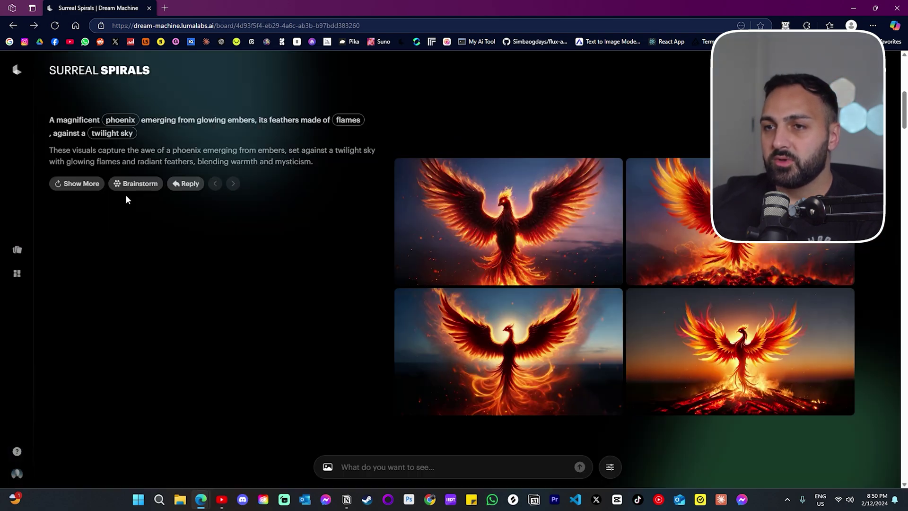
pyautogui.hotkey('alt', 'Right')
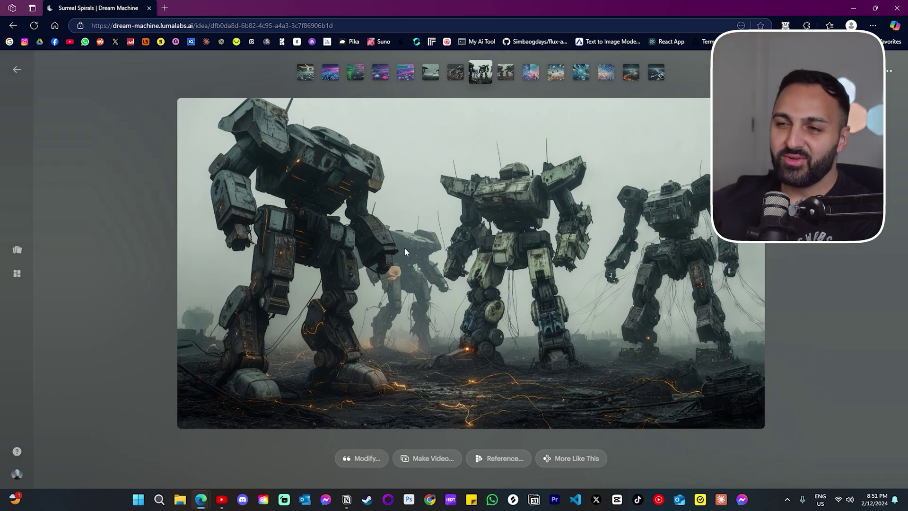
pyautogui.press('Right')
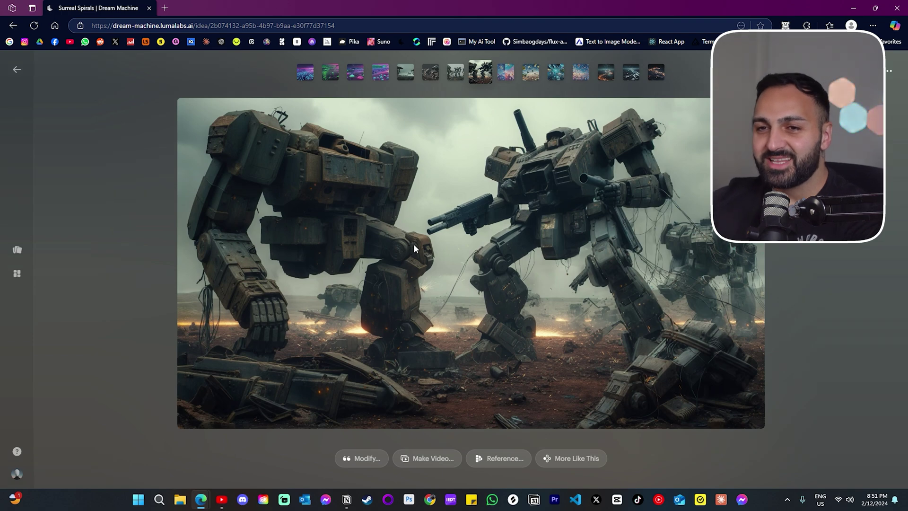
pyautogui.press('Right')
pyautogui.press('Right')
pyautogui.press('Right')
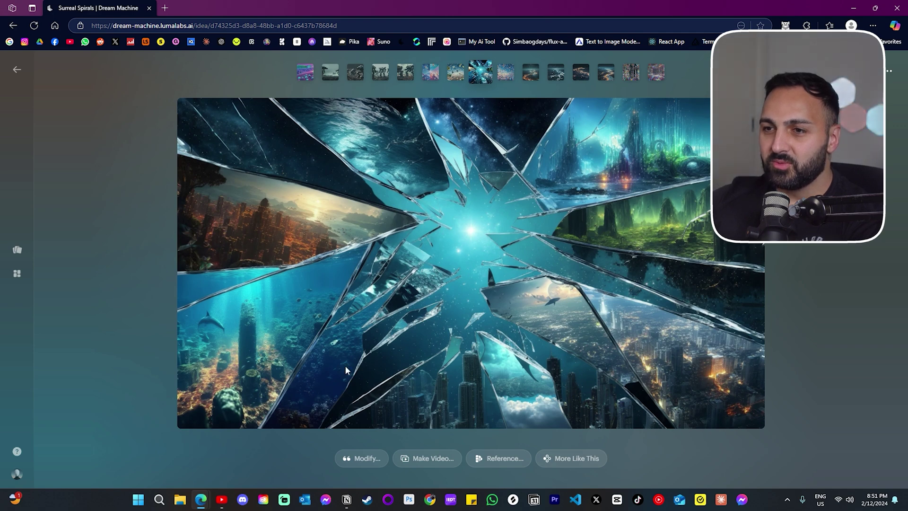
pyautogui.press('Left')
pyautogui.press('Escape')
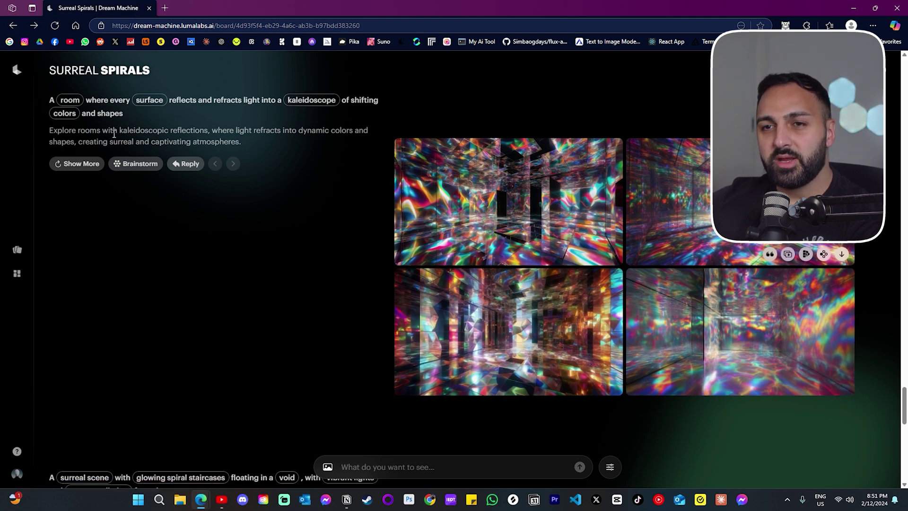
# - View the kaleidoscope room images at full size and return to the Surreal Spirals board
pyautogui.click(508, 168)
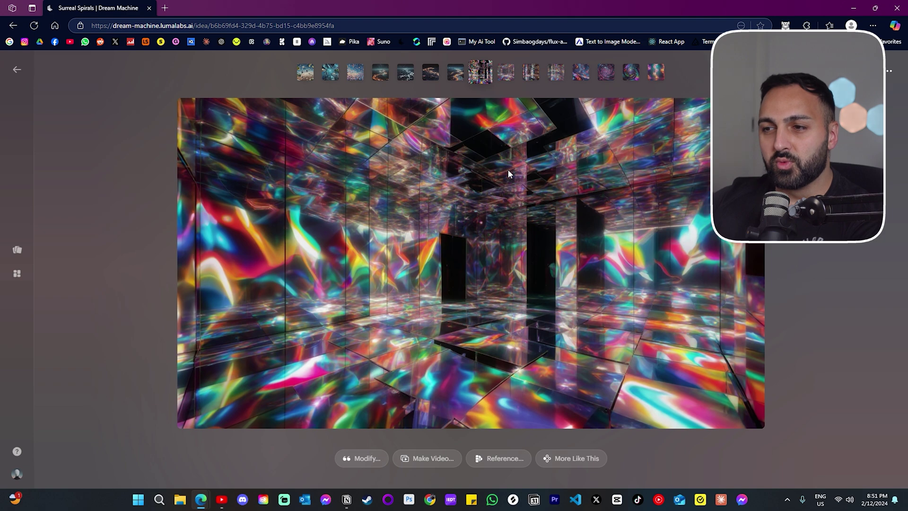
pyautogui.press('Right')
pyautogui.press('Right')
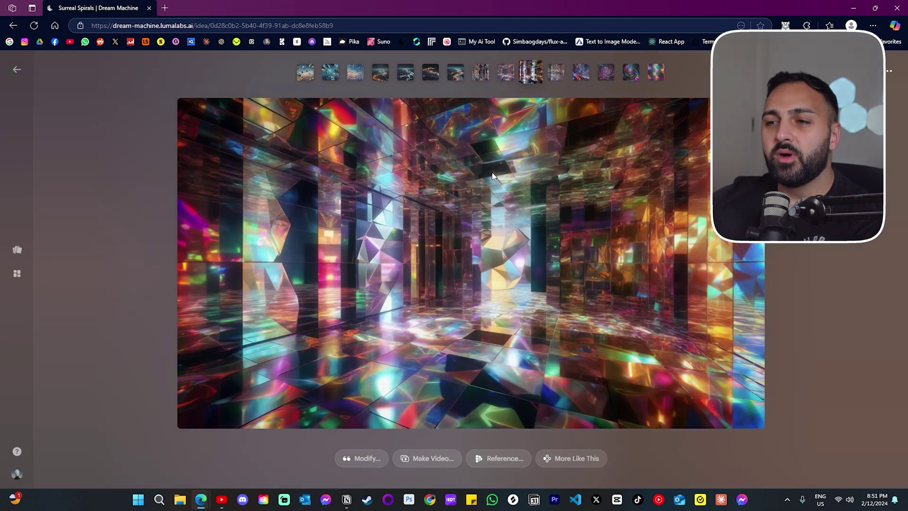
pyautogui.press('Right')
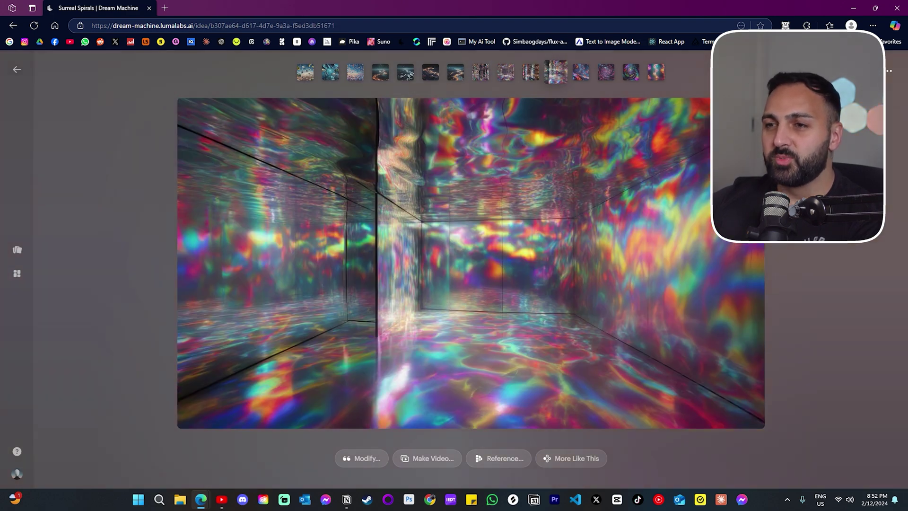
pyautogui.hotkey('alt', 'Left')
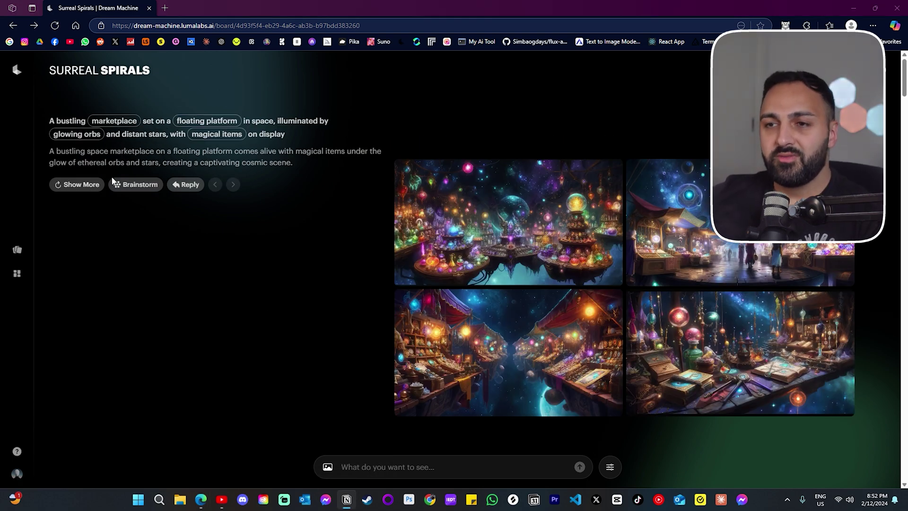
pyautogui.click(74, 186)
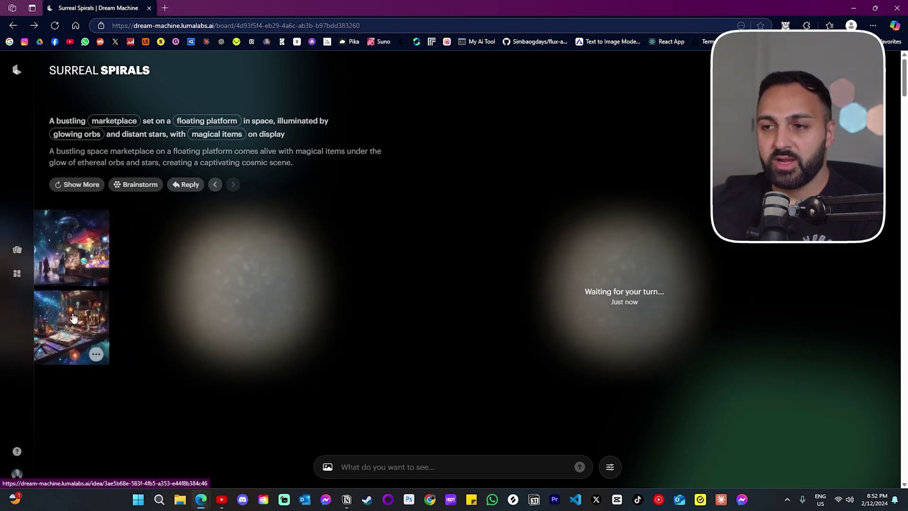
# - Scroll to the new marketplace batch and view its images, including the glowing-orbs one, full size
pyautogui.scroll(-5, 503, 331)
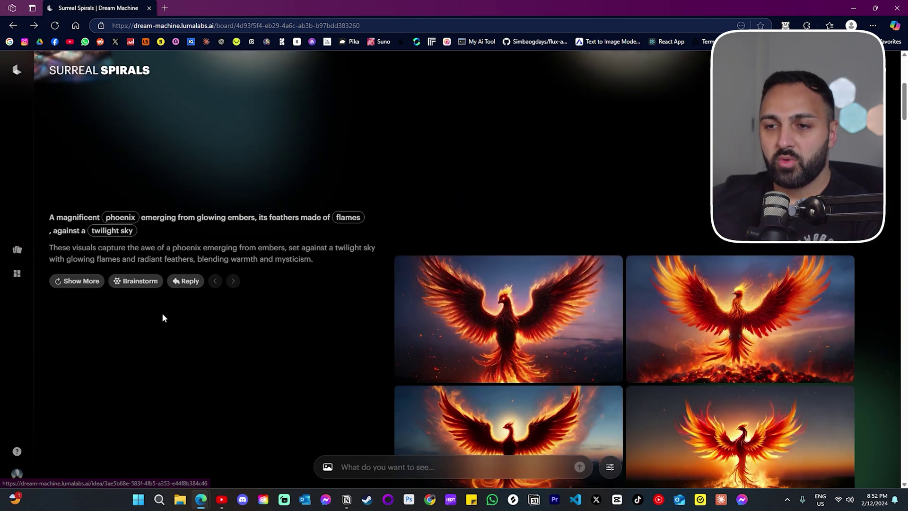
pyautogui.scroll(-5, 82, 208)
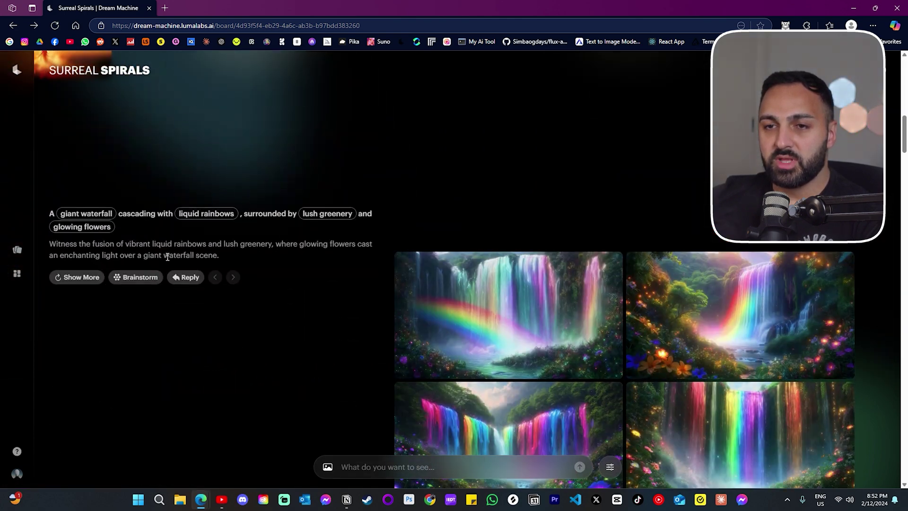
pyautogui.scroll(-5, 80, 190)
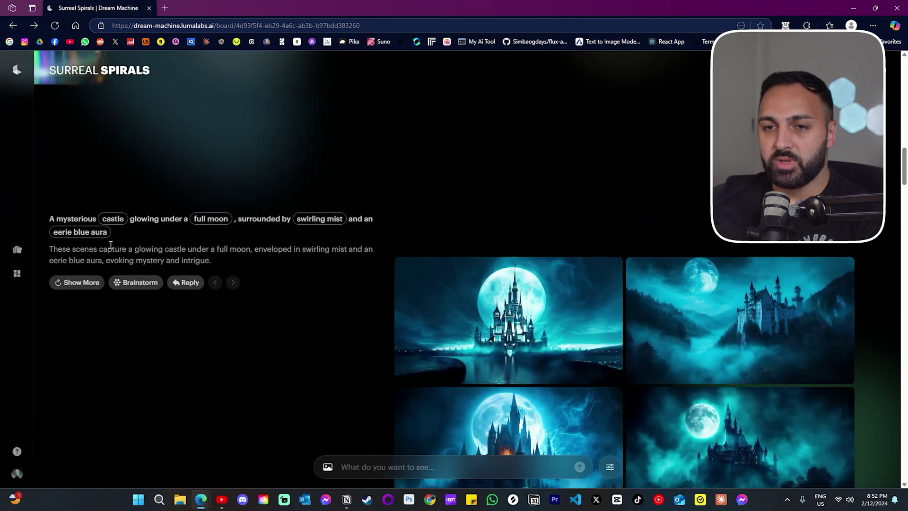
pyautogui.scroll(-5, 89, 276)
pyautogui.scroll(-5, 110, 268)
pyautogui.scroll(-5, 96, 235)
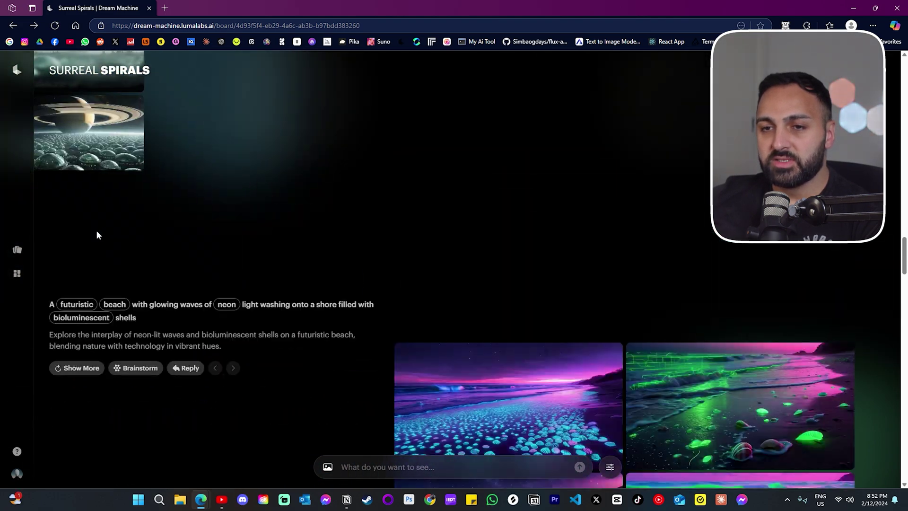
pyautogui.scroll(10, 80, 277)
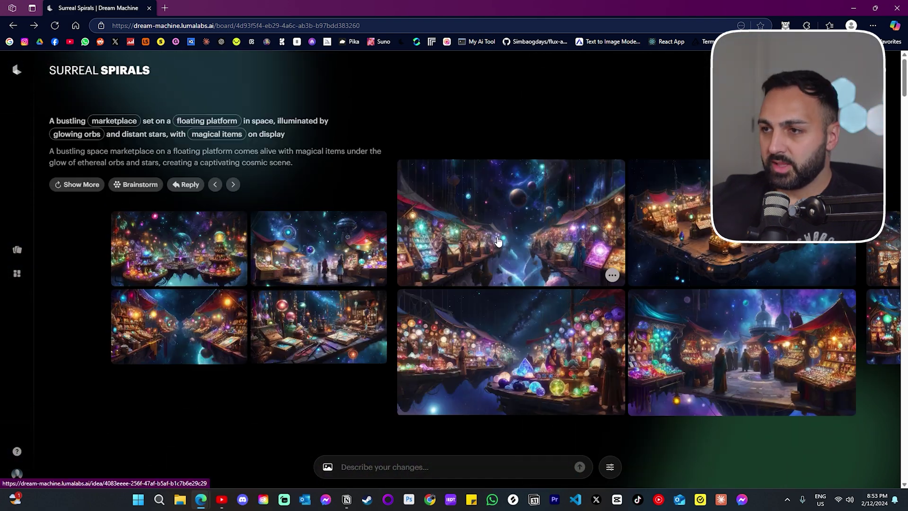
pyautogui.click(503, 221)
pyautogui.press('Right')
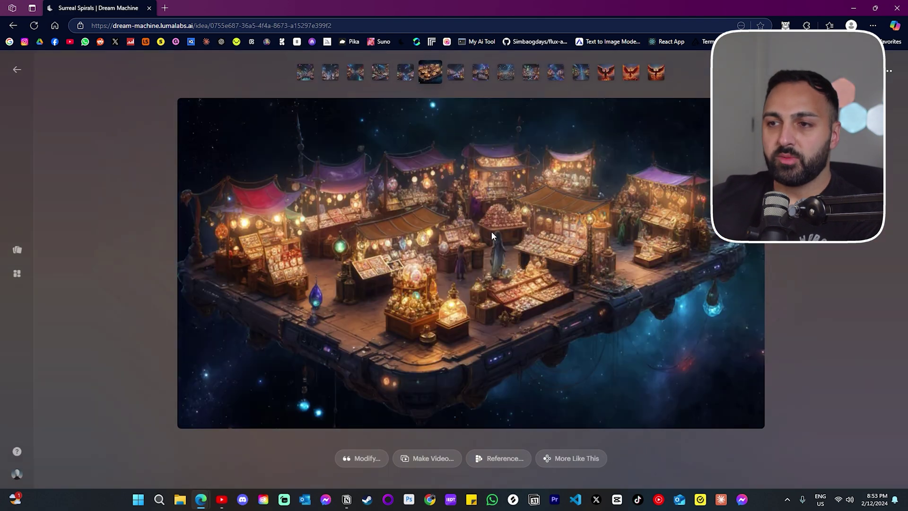
pyautogui.press('Right')
pyautogui.press('Right')
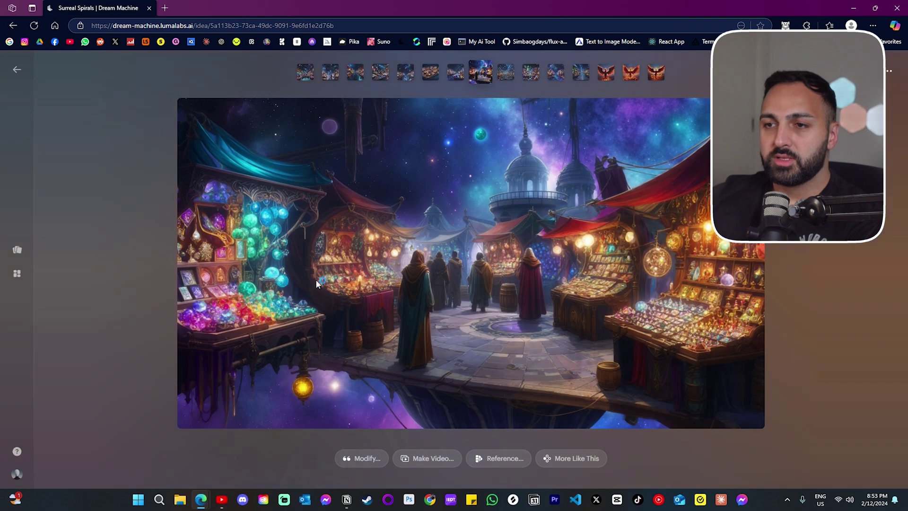
pyautogui.click(114, 279)
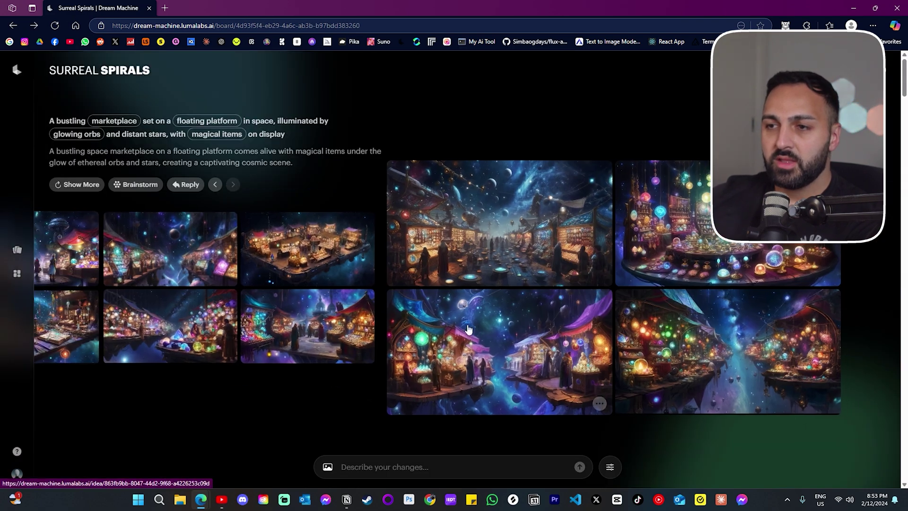
# - Review more marketplace variations full size, then choose the flame phoenix image to modify
pyautogui.click(521, 253)
pyautogui.press('Right')
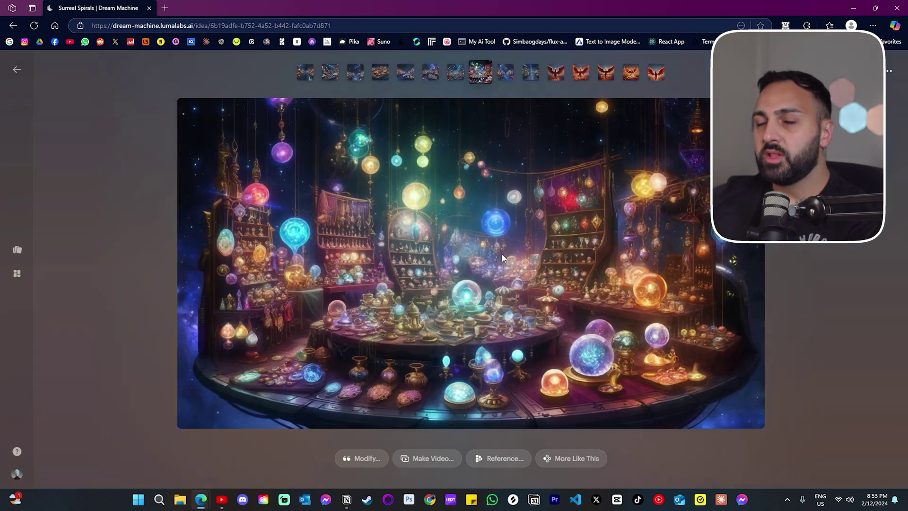
pyautogui.press('Right')
pyautogui.click(805, 248)
pyautogui.scroll(-5, 473, 284)
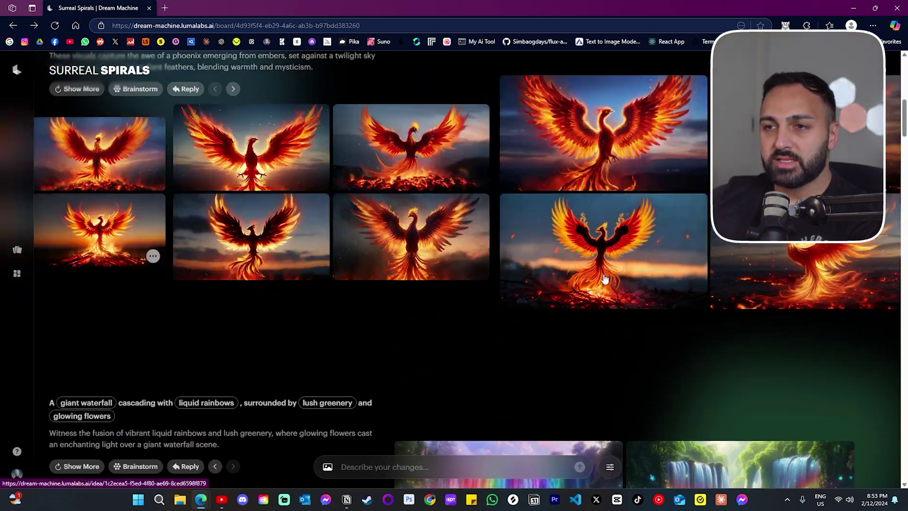
pyautogui.scroll(-6, 635, 248)
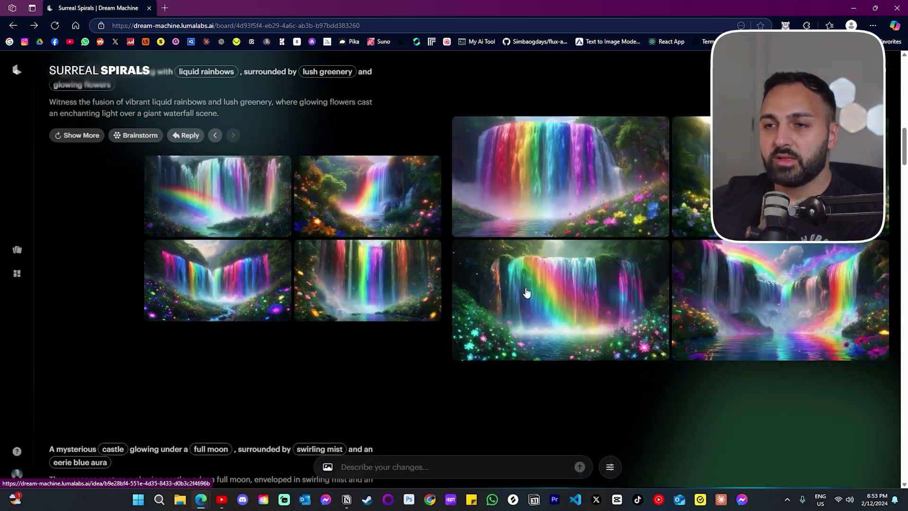
pyautogui.scroll(-6, 155, 229)
pyautogui.scroll(-2, 382, 285)
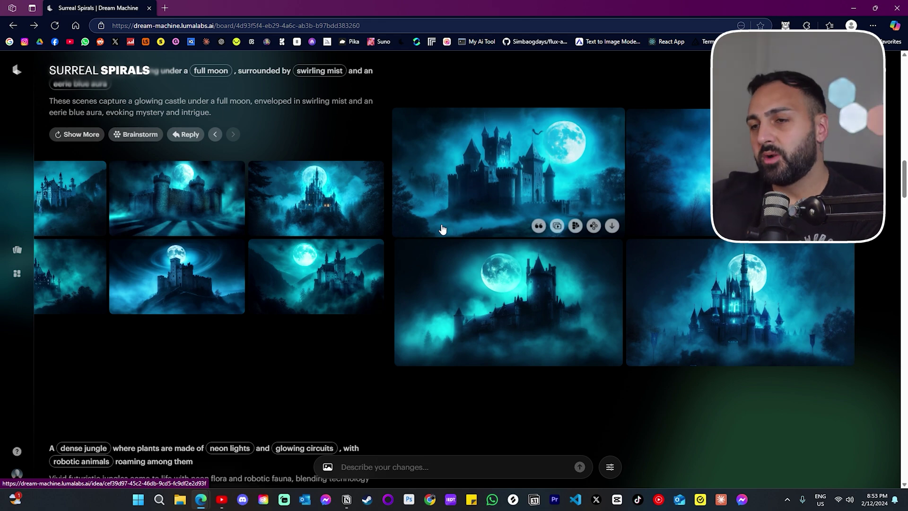
pyautogui.scroll(12, 442, 229)
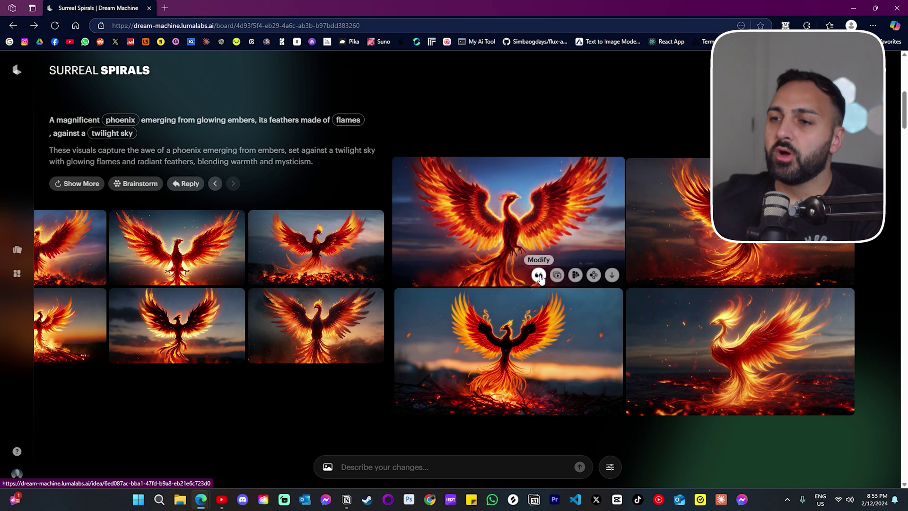
pyautogui.click(539, 275)
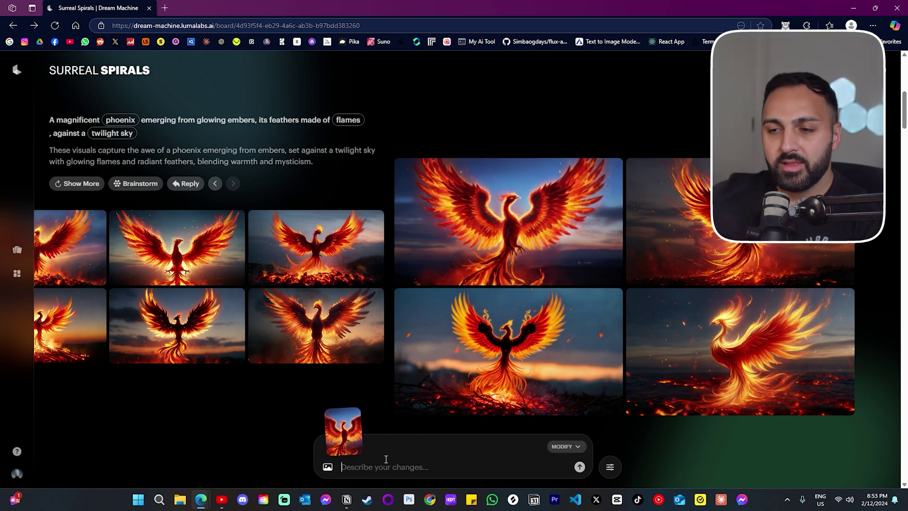
# - Submit 'make the phoenix blue', correcting the misspelled 'phoenix' from spelling suggestions
pyautogui.write('make the pheonix bl')
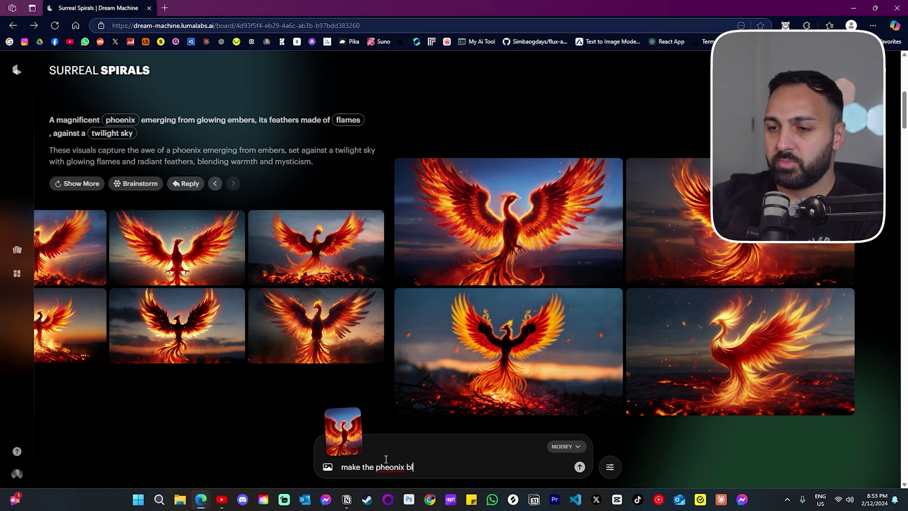
pyautogui.rightClick(384, 467)
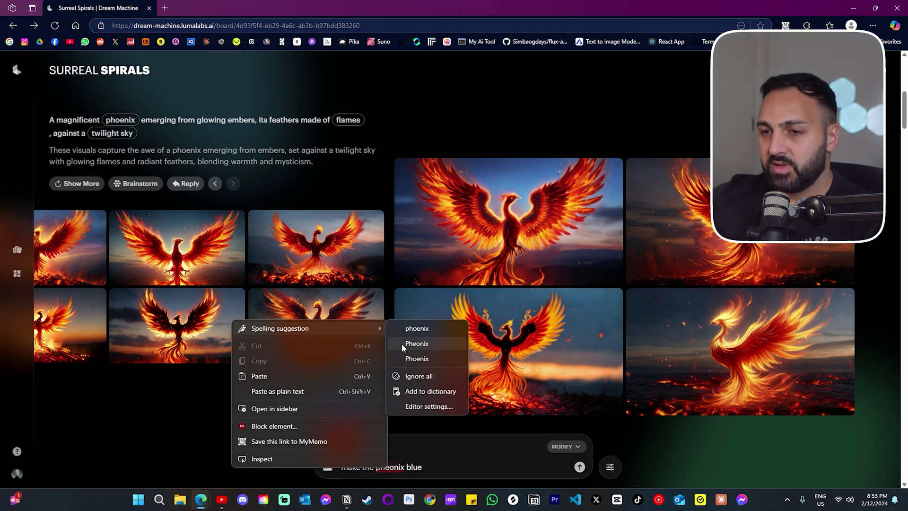
pyautogui.click(426, 328)
pyautogui.click(579, 467)
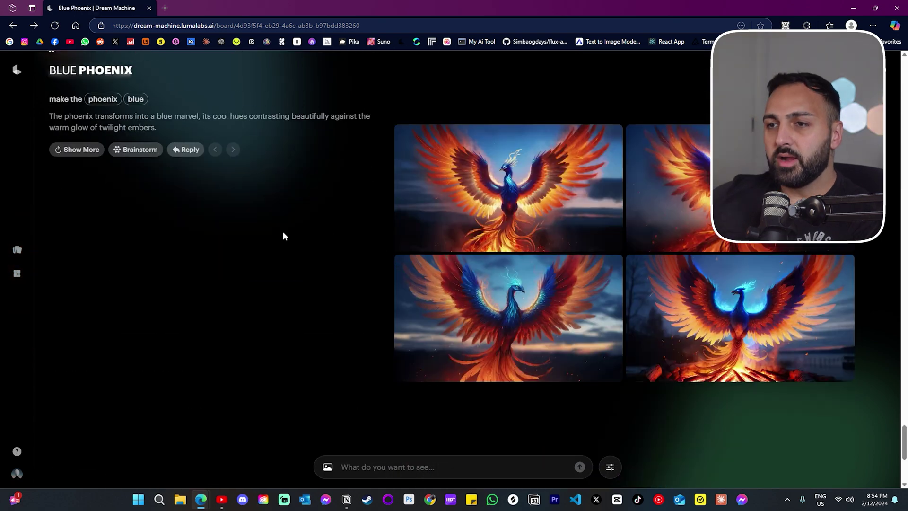
# - Review the blue phoenix variations full size, then use the battle mechs image as a video start frame
pyautogui.click(484, 174)
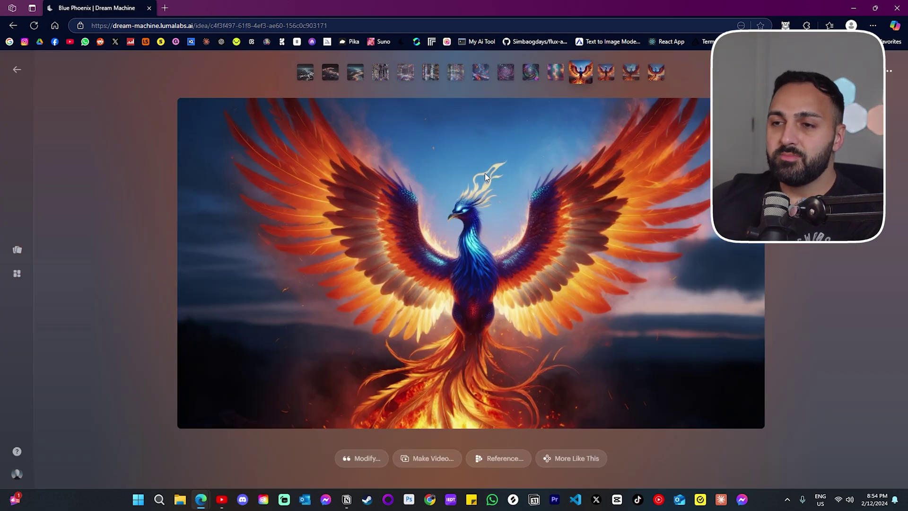
pyautogui.press('Right')
pyautogui.press('Right')
pyautogui.press('Right')
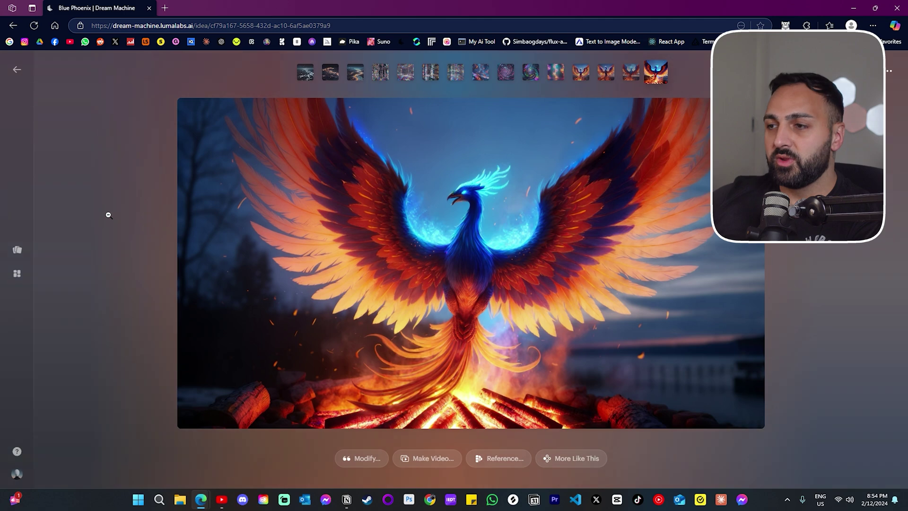
pyautogui.click(108, 215)
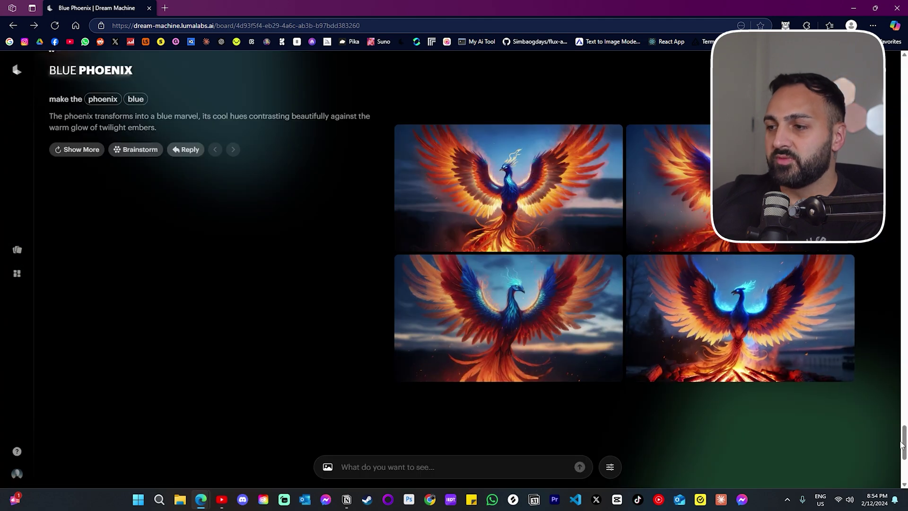
pyautogui.moveTo(901, 447); pyautogui.dragTo(901, 287)
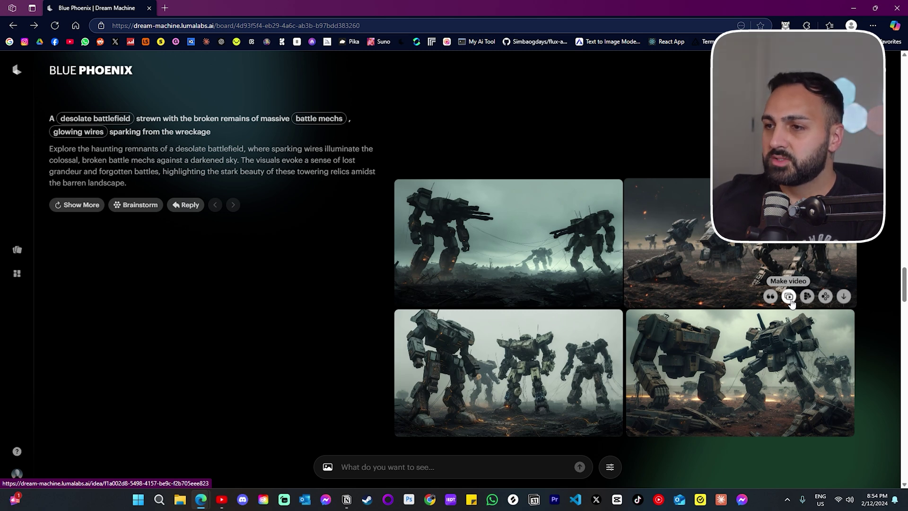
pyautogui.click(788, 296)
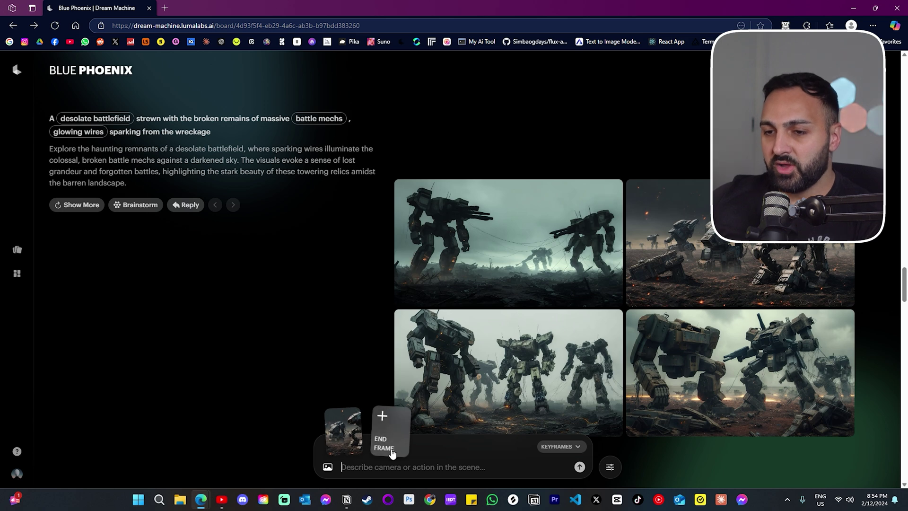
# - Keep Keyframes mode and generate 5-second videos from the battle-mech start frame
pyautogui.click(572, 447)
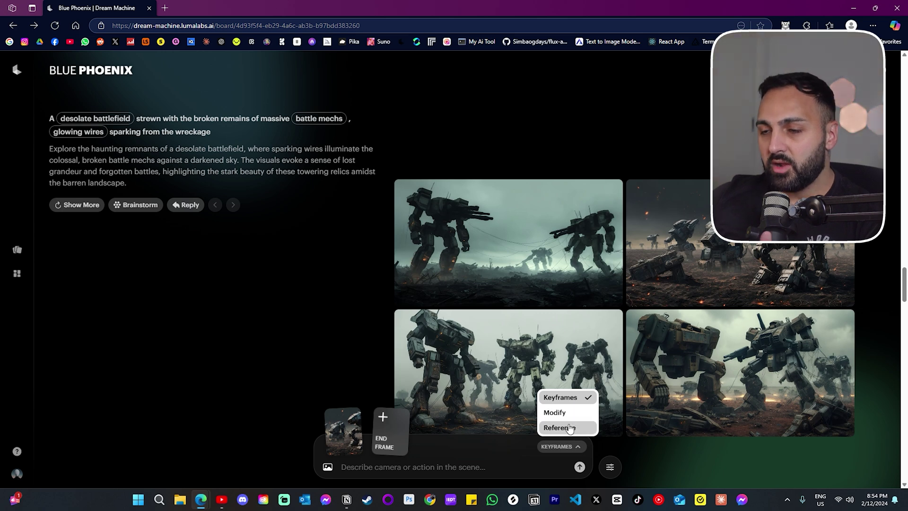
pyautogui.click(418, 468)
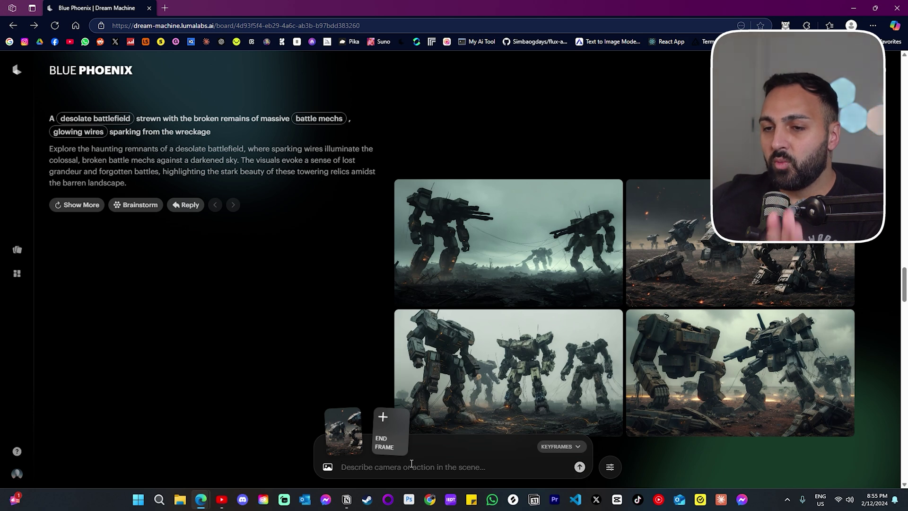
pyautogui.click(579, 467)
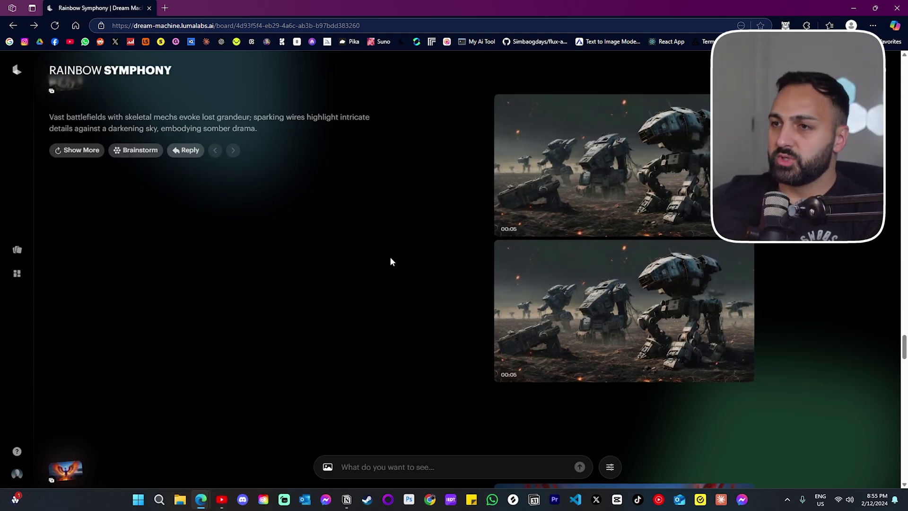
pyautogui.moveTo(611, 180)
pyautogui.click(611, 181)
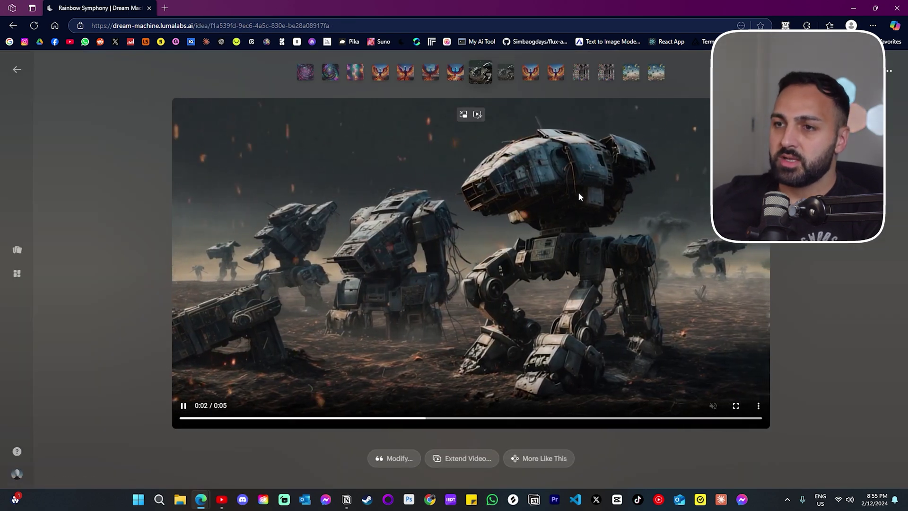
pyautogui.press('Right')
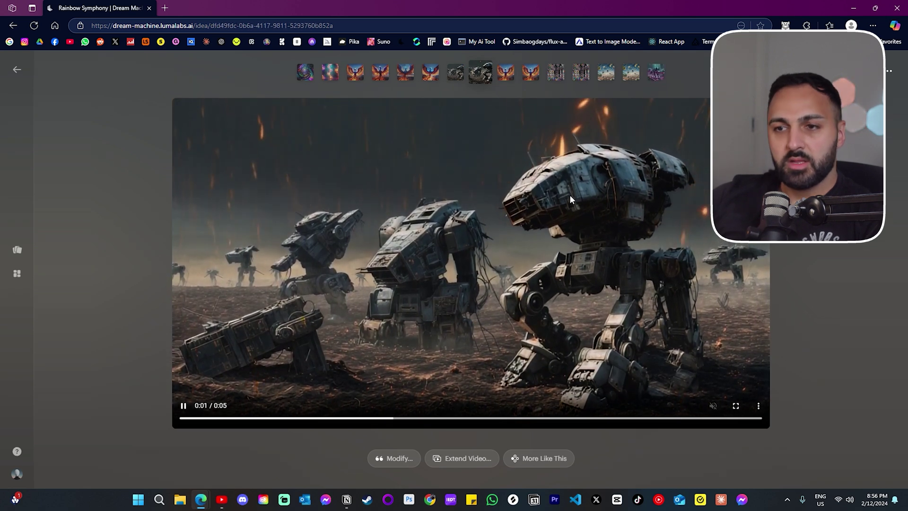
pyautogui.press('Left')
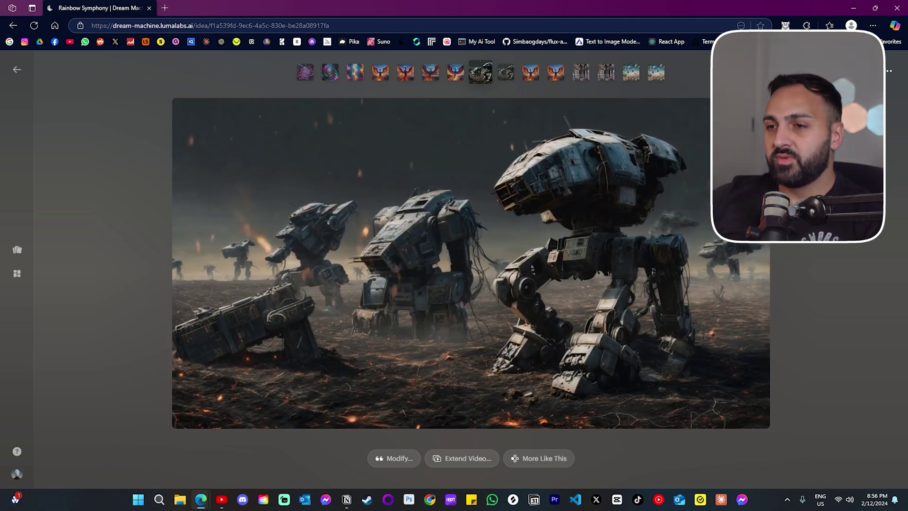
pyautogui.click(499, 75)
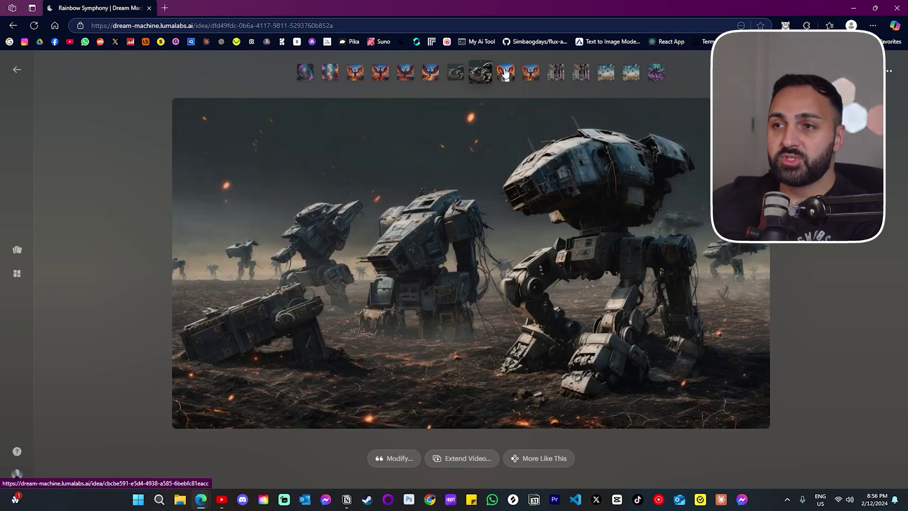
pyautogui.click(506, 73)
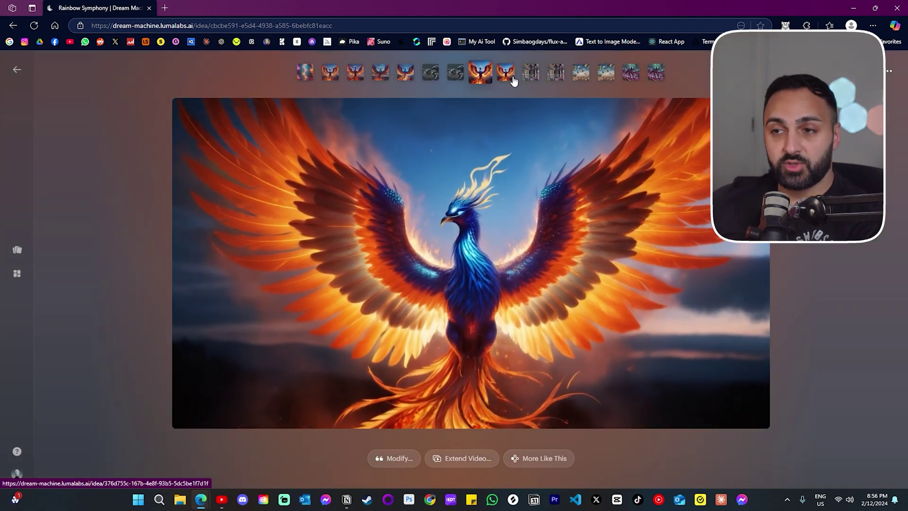
pyautogui.click(514, 80)
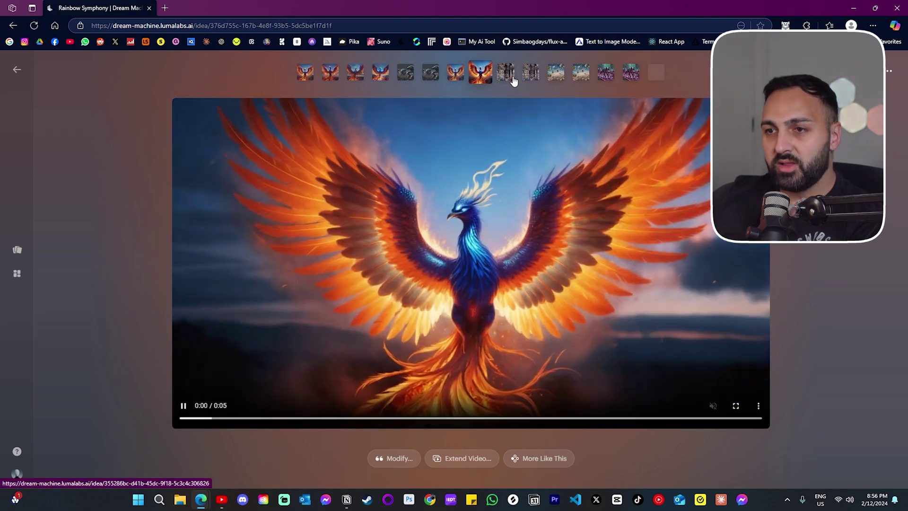
pyautogui.click(514, 80)
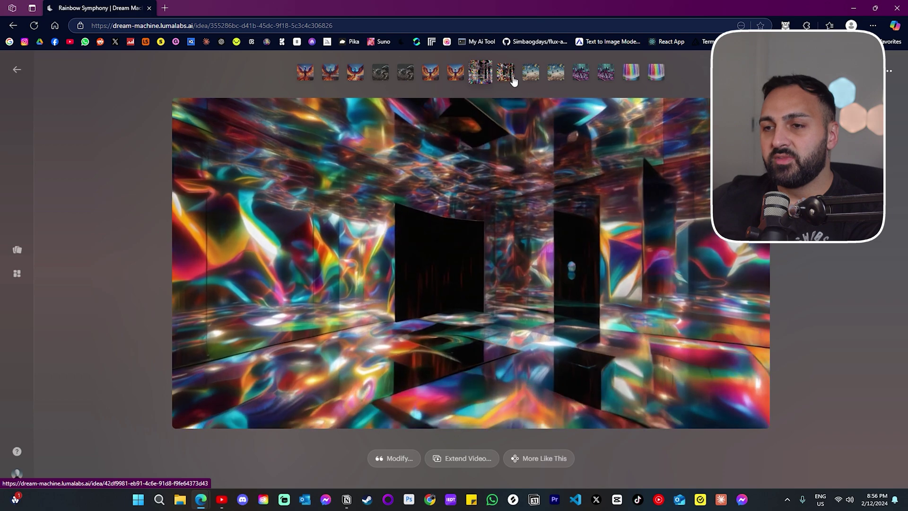
pyautogui.click(514, 80)
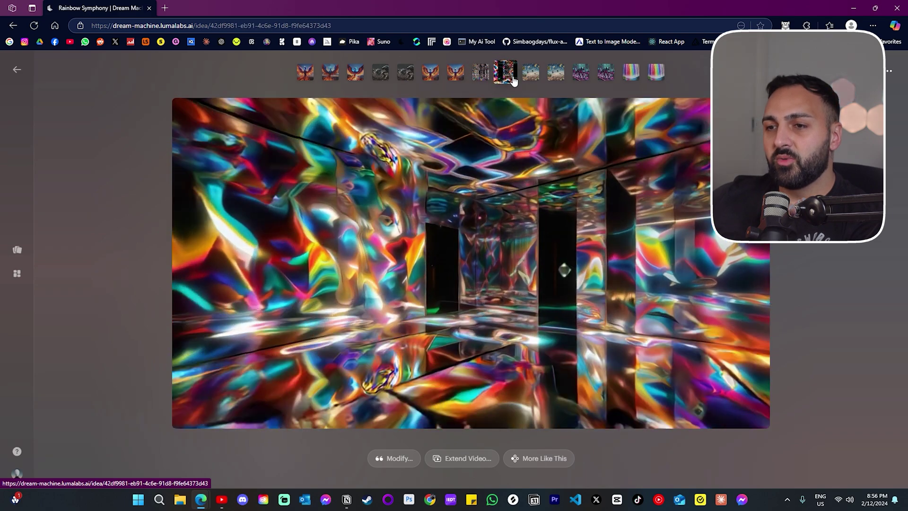
pyautogui.press('Right')
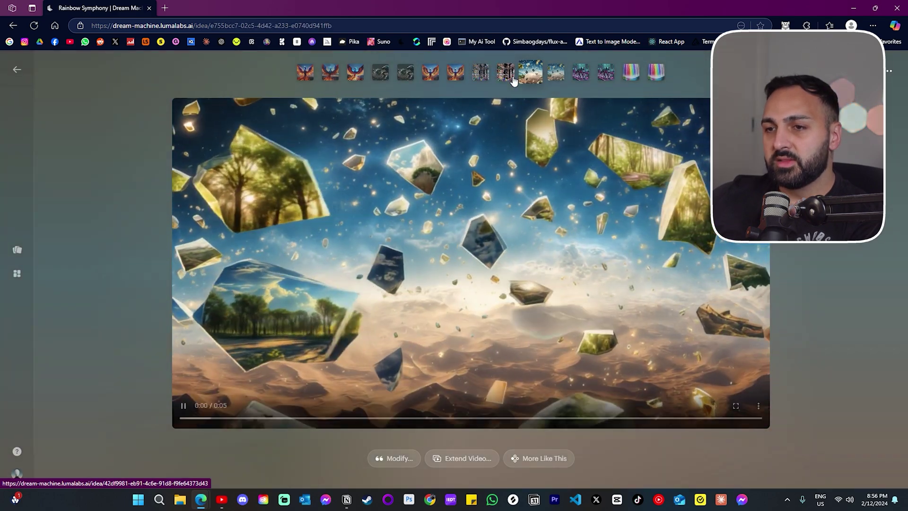
pyautogui.press('Right')
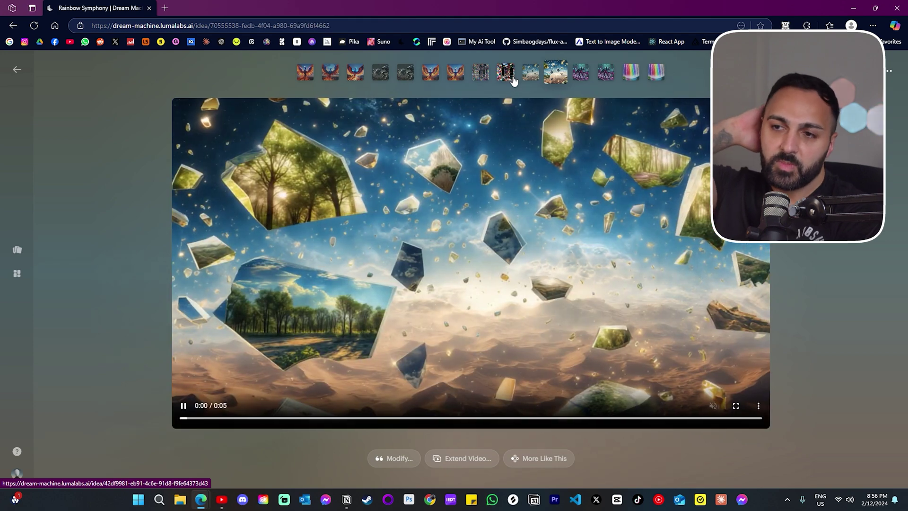
pyautogui.press('Right')
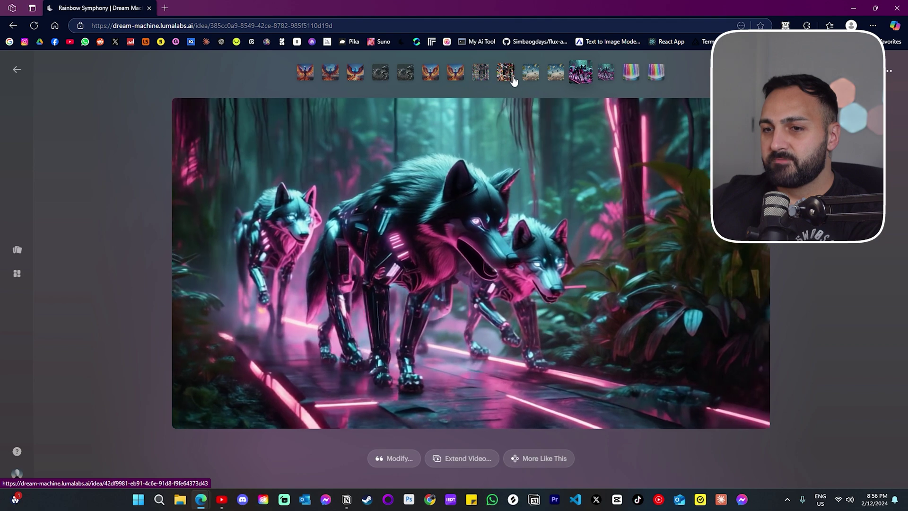
pyautogui.press('Right')
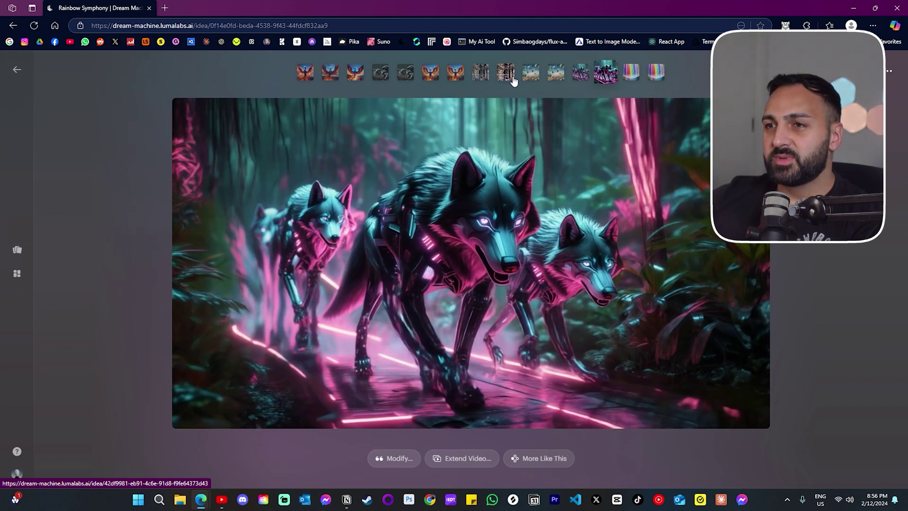
pyautogui.press('Right')
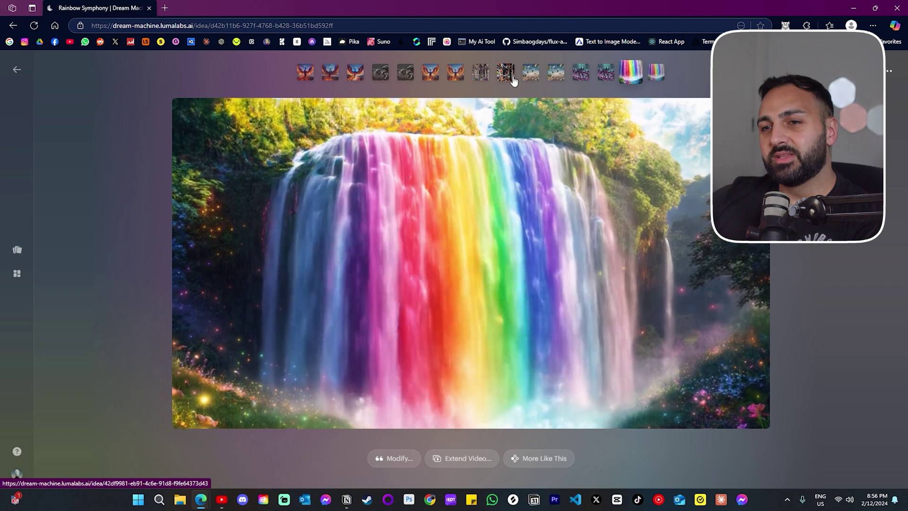
pyautogui.press('Right')
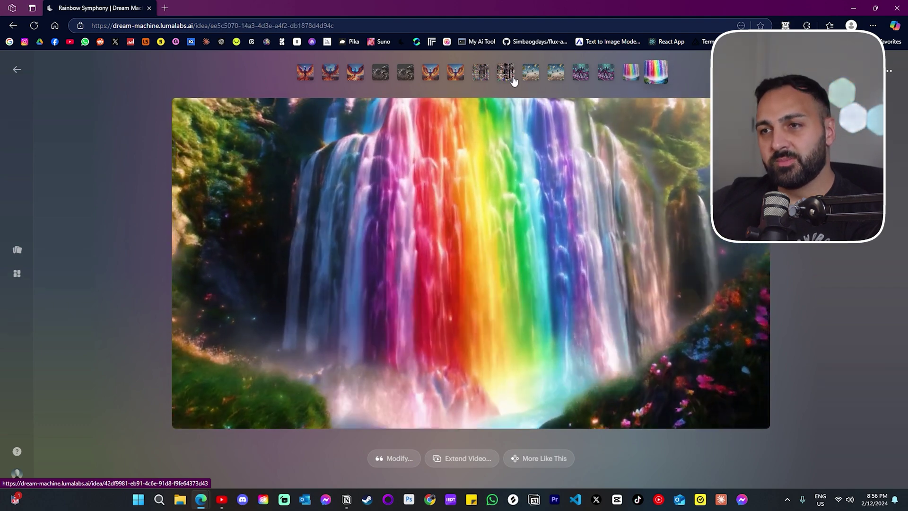
pyautogui.press('Escape')
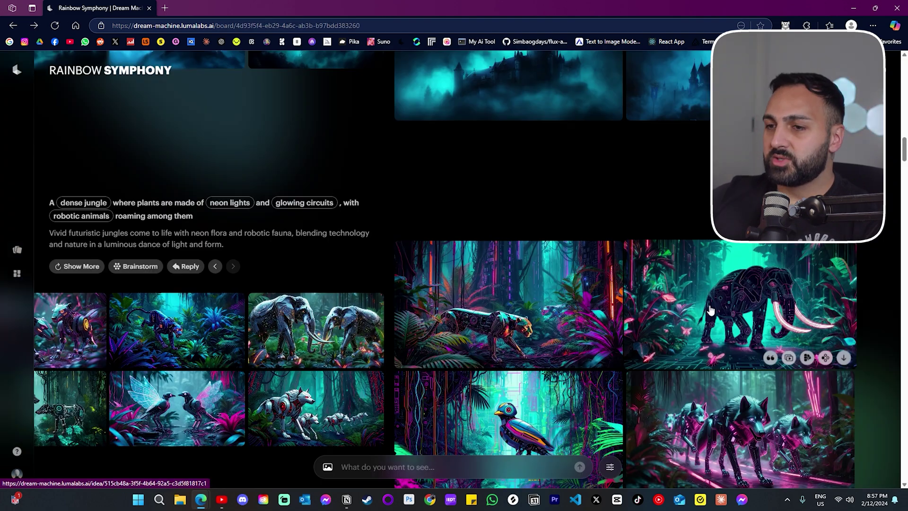
# - Use the neon elephant image as a Reference and submit 'make it drink water at a river'
pyautogui.click(807, 358)
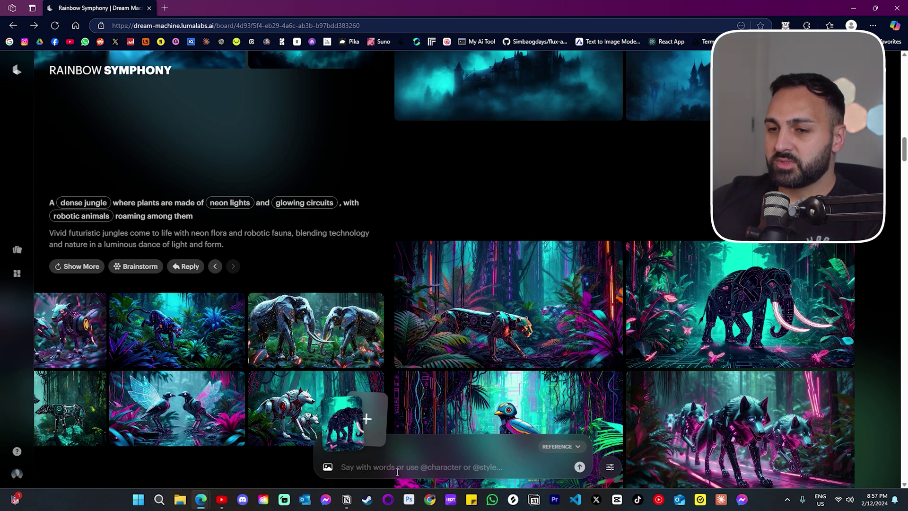
pyautogui.click(562, 447)
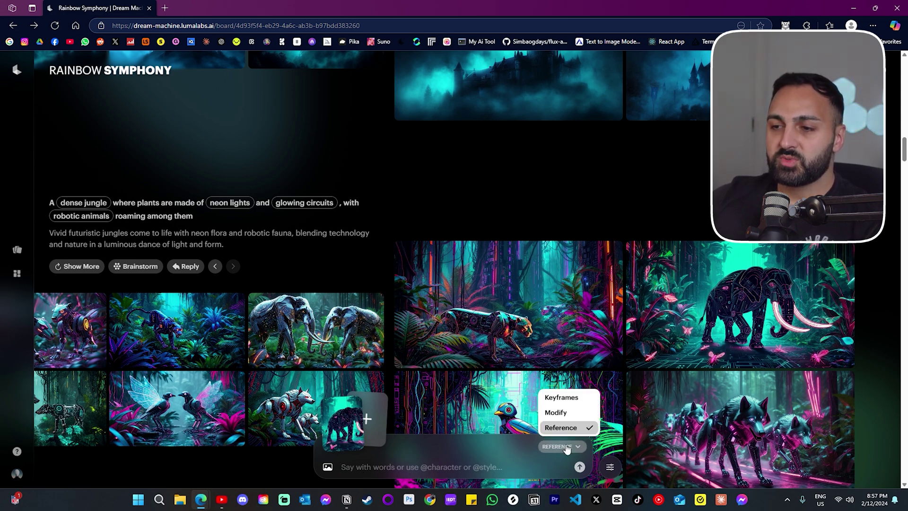
pyautogui.click(402, 469)
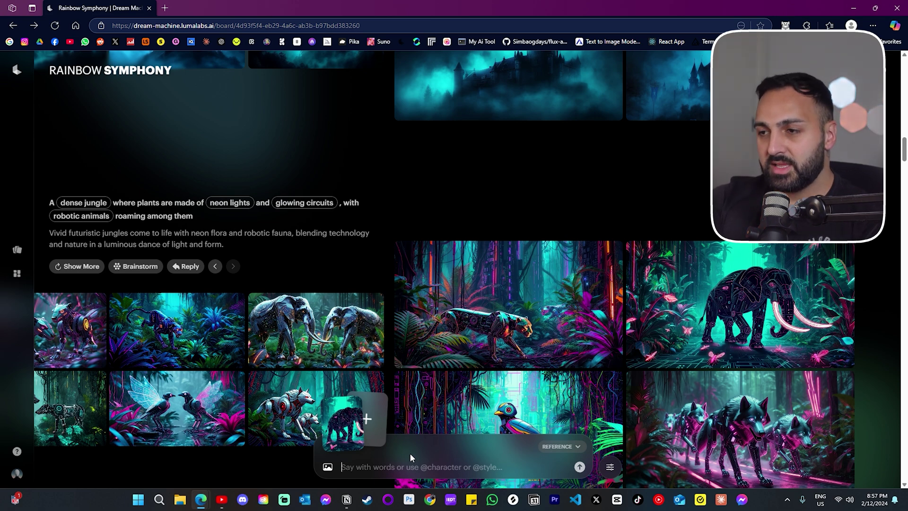
pyautogui.write('make it drink water at a river')
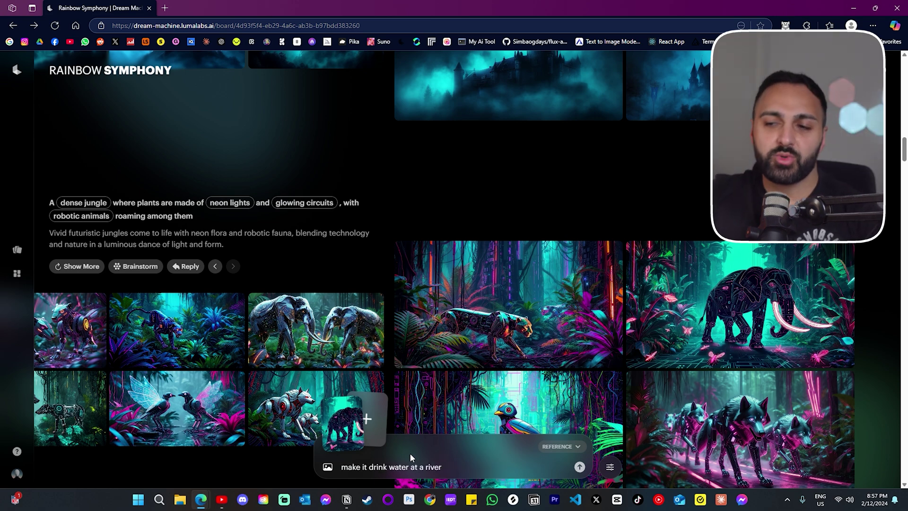
pyautogui.press('Return')
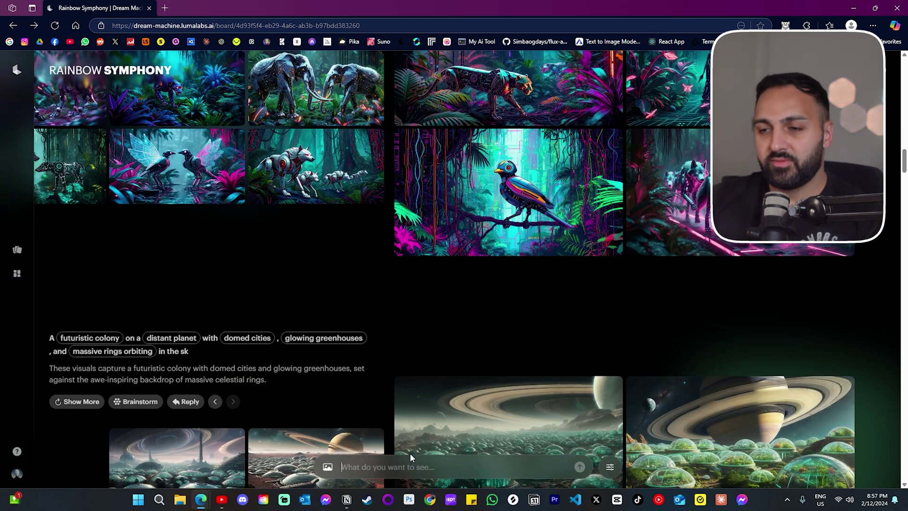
pyautogui.scroll(2, 331, 331)
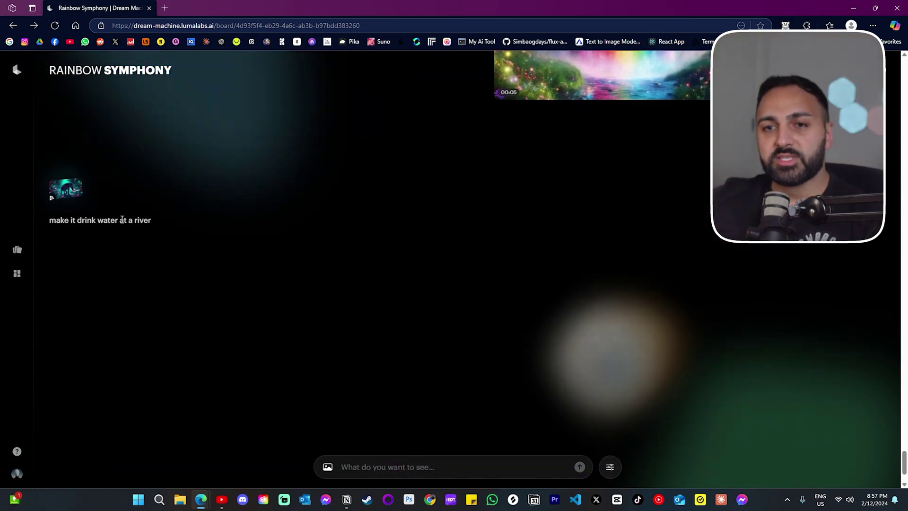
pyautogui.click(60, 189)
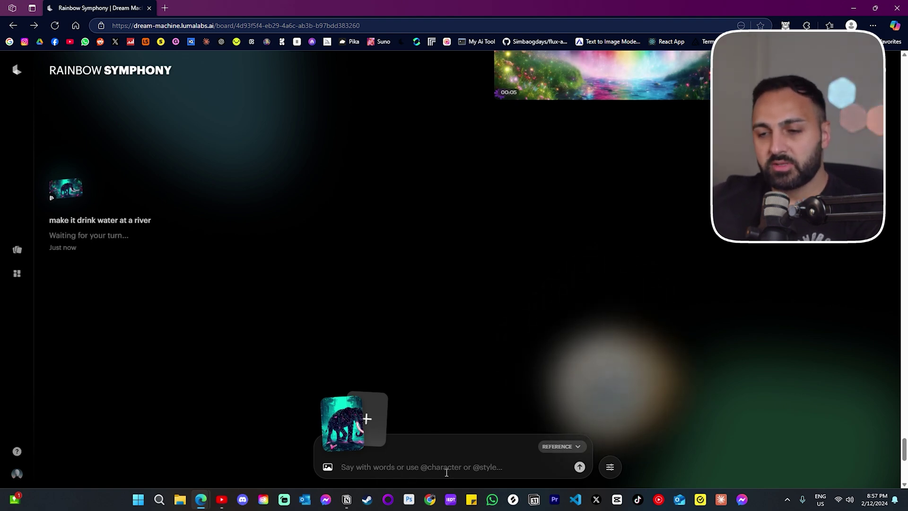
pyautogui.write('@c')
pyautogui.press('Return')
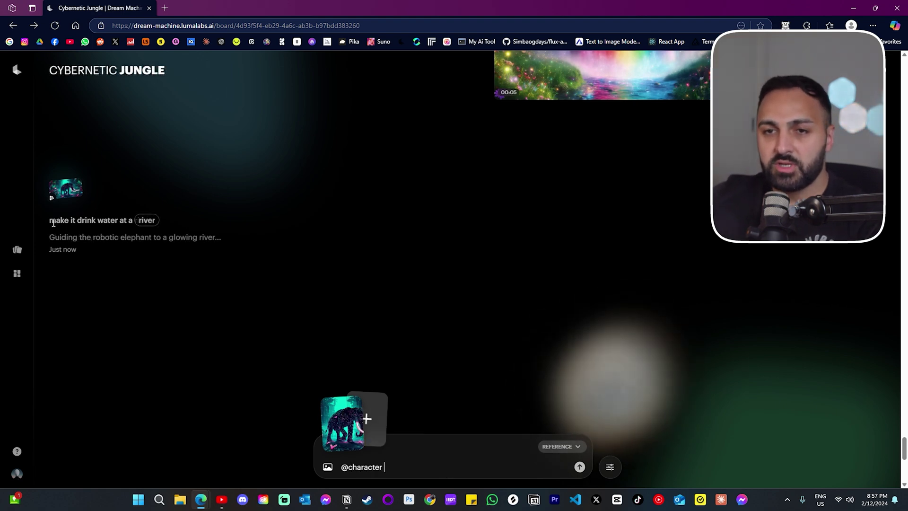
pyautogui.moveTo(89, 229); pyautogui.dragTo(128, 229)
pyautogui.hotkey('ctrl', 'c')
pyautogui.click(402, 462)
pyautogui.hotkey('ctrl', 'v')
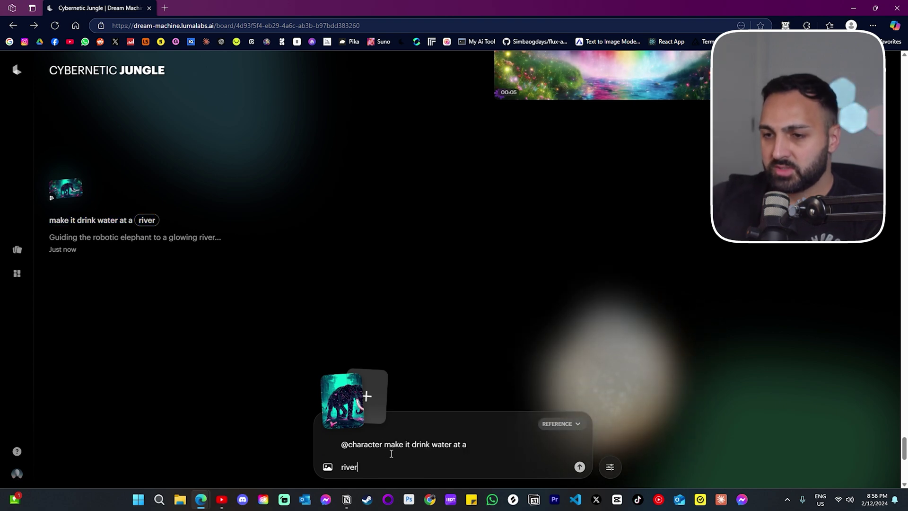
pyautogui.press('BackSpace')
pyautogui.press('BackSpace')
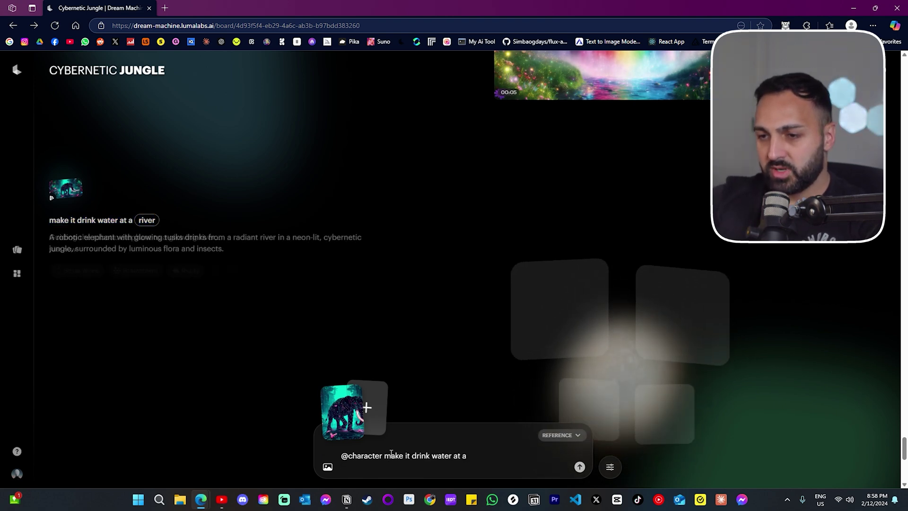
pyautogui.write('river')
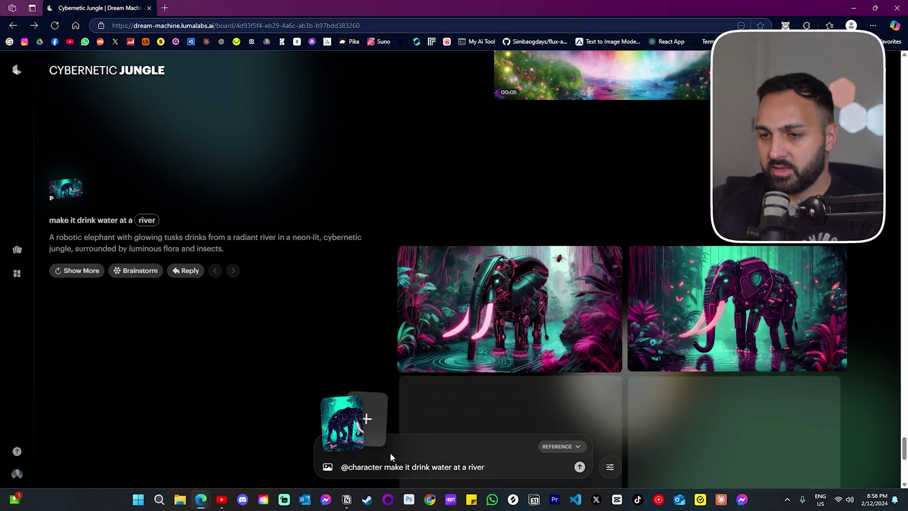
pyautogui.press('Return')
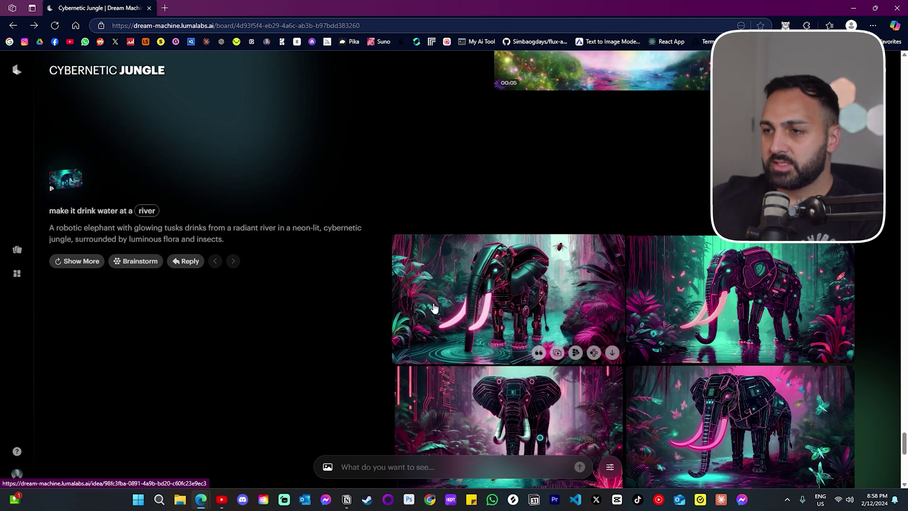
pyautogui.click(504, 239)
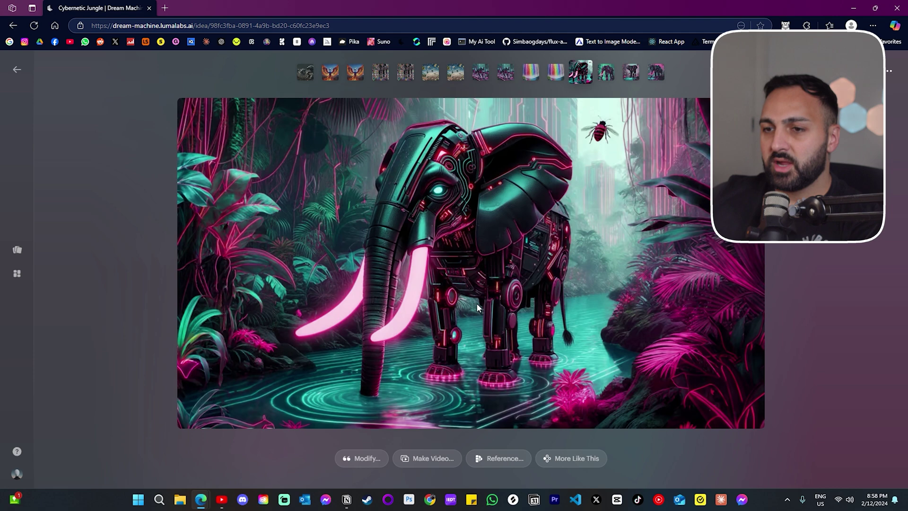
pyautogui.press('Right')
pyautogui.press('Right')
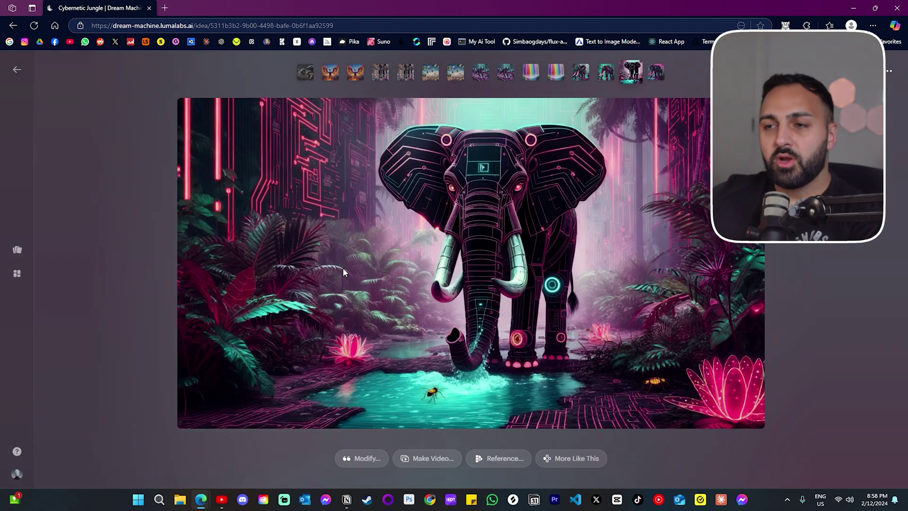
pyautogui.press('Right')
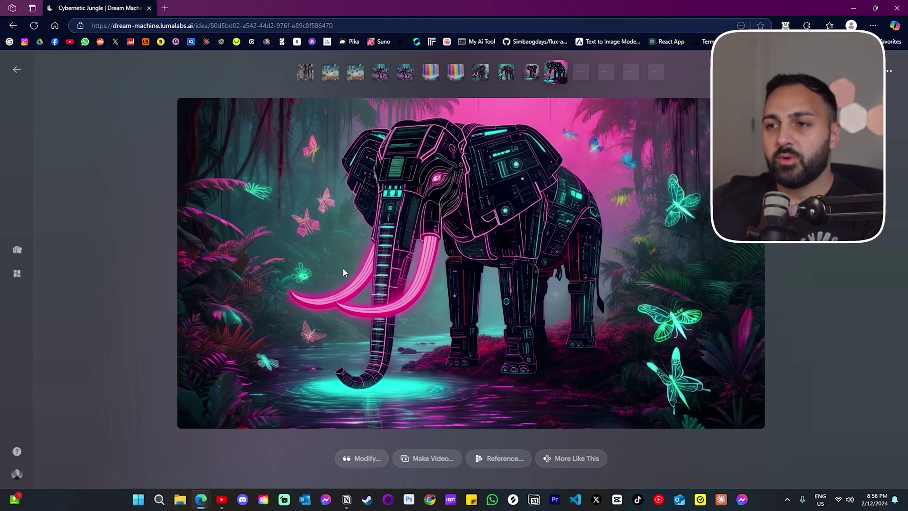
pyautogui.press('Escape')
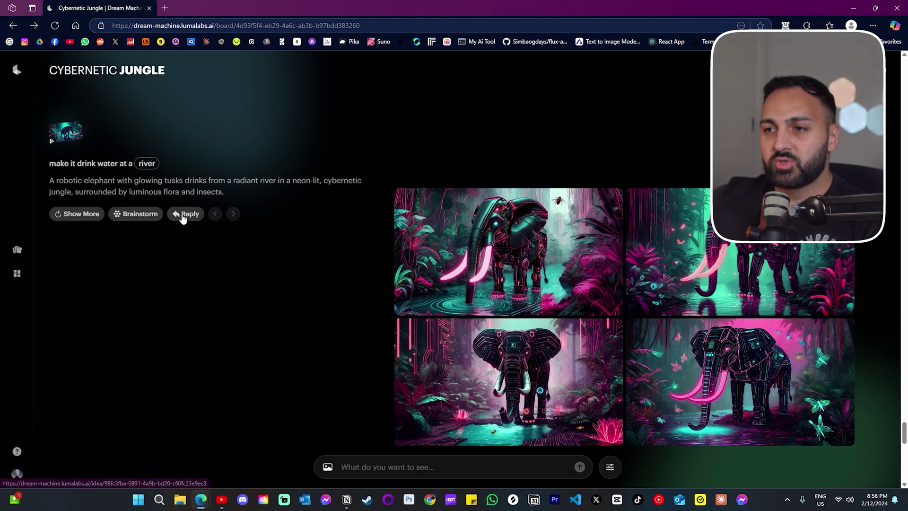
# - Browse the river-drinking elephant images at full size and return to the board
pyautogui.scroll(-1, 528, 260)
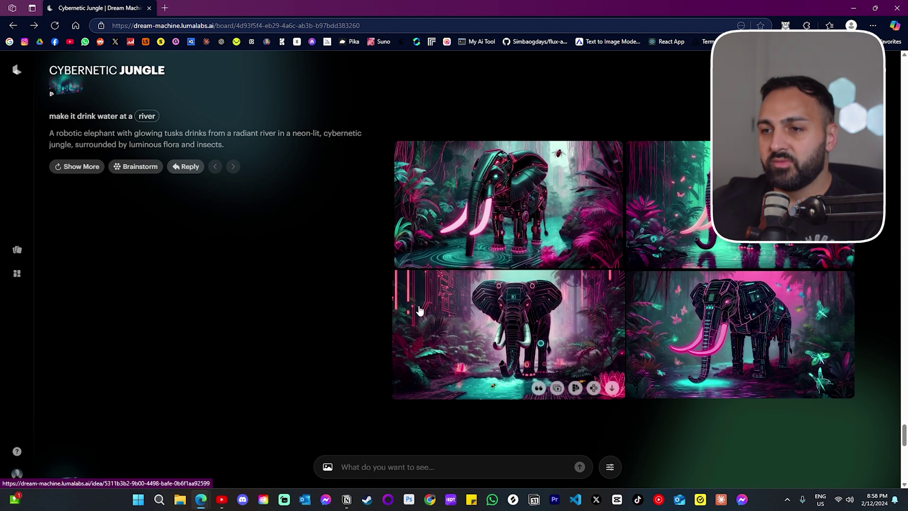
pyautogui.scroll(-8, 415, 290)
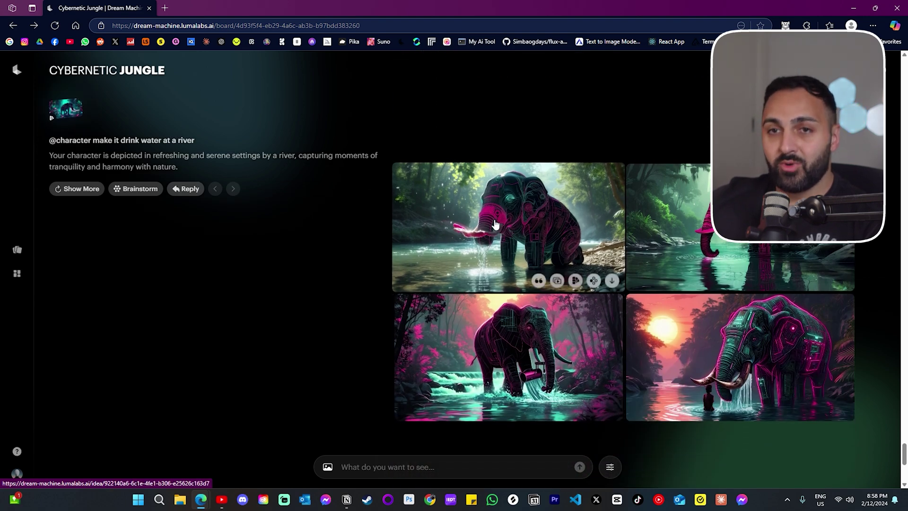
pyautogui.click(494, 223)
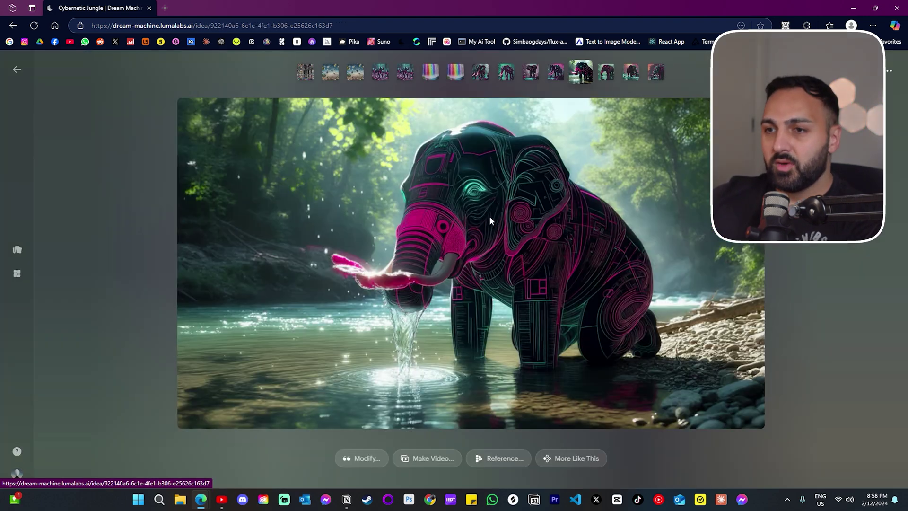
pyautogui.press('Right')
pyautogui.press('Right')
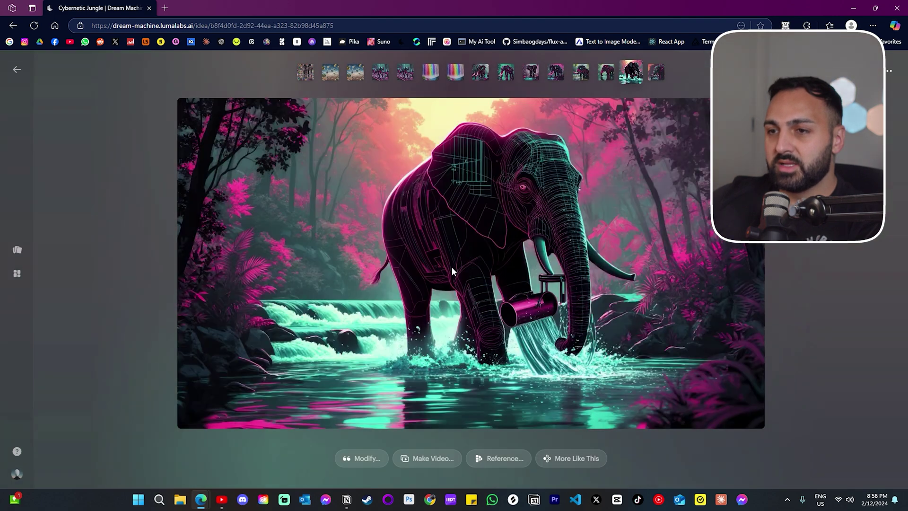
pyautogui.press('Right')
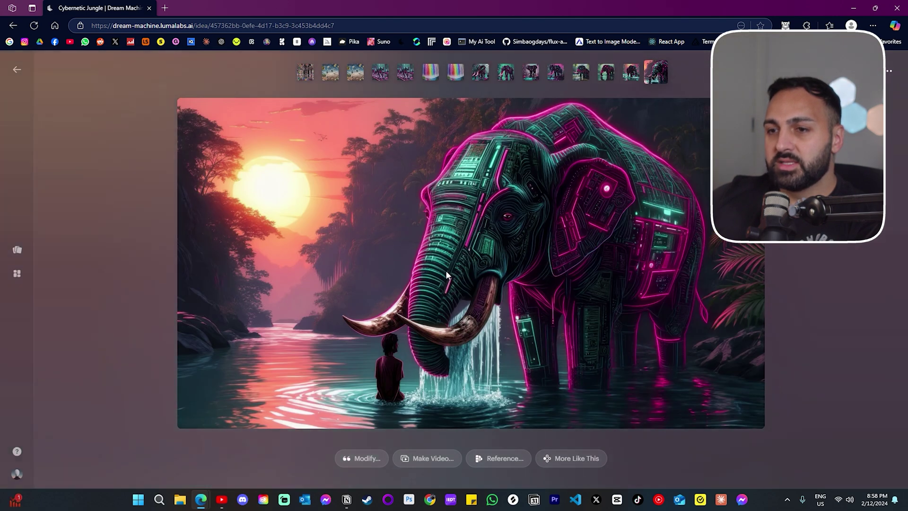
pyautogui.press('Left')
pyautogui.press('Left')
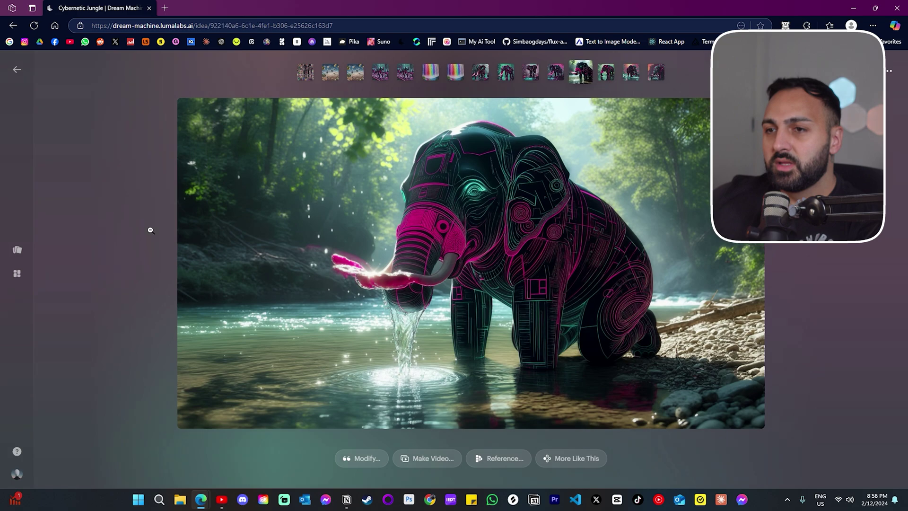
pyautogui.click(109, 224)
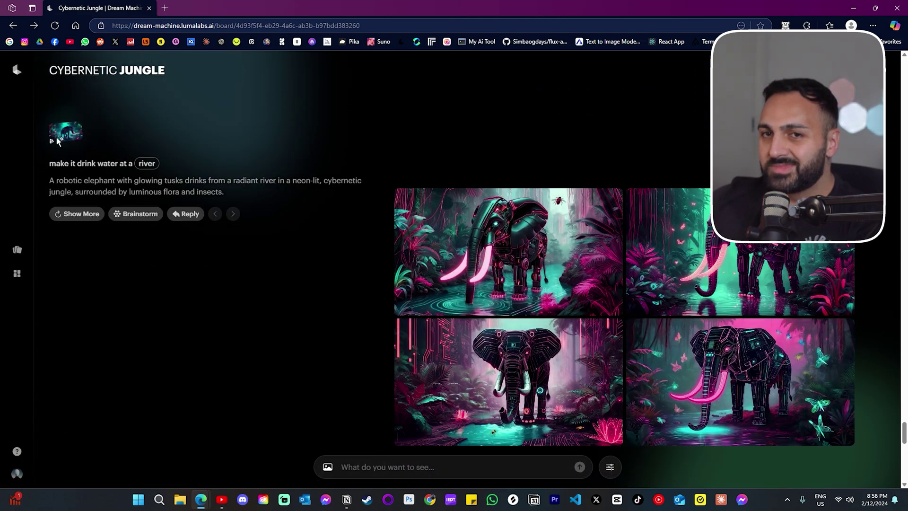
# - Attach the elephant image as a reference and move to the Michelangelo's Serenity board
pyautogui.click(56, 139)
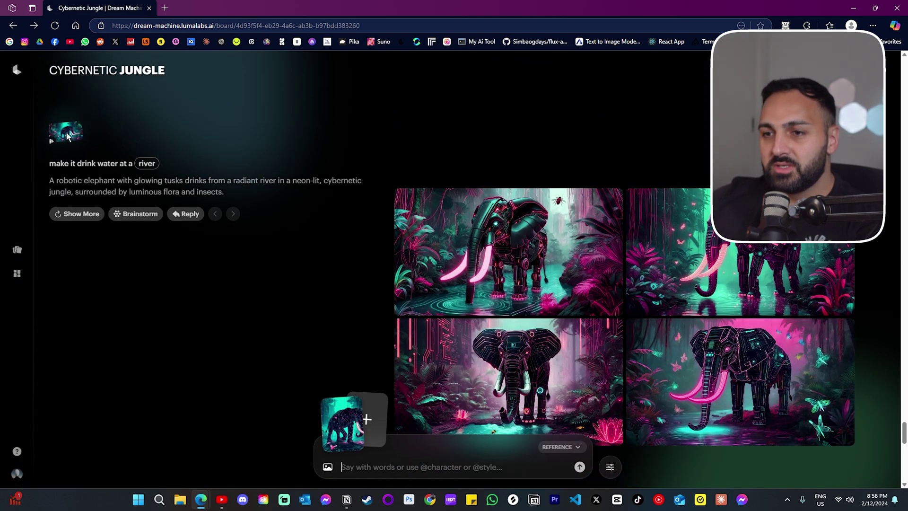
pyautogui.scroll(-5, 327, 371)
pyautogui.scroll(-4, 271, 331)
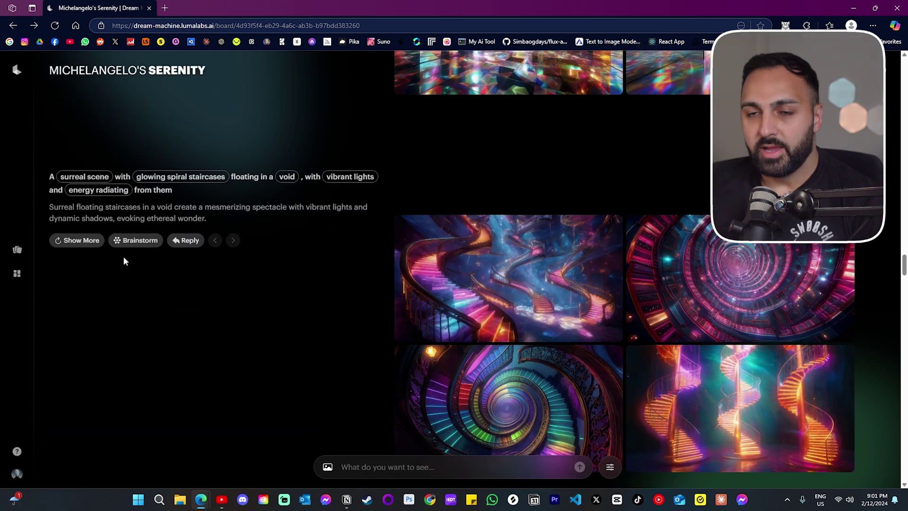
# - Swap 'surreal scene' for 'dreamlike landscape' and 'void' for 'infinite chasm', keeping 'vibrant lights'
pyautogui.click(76, 180)
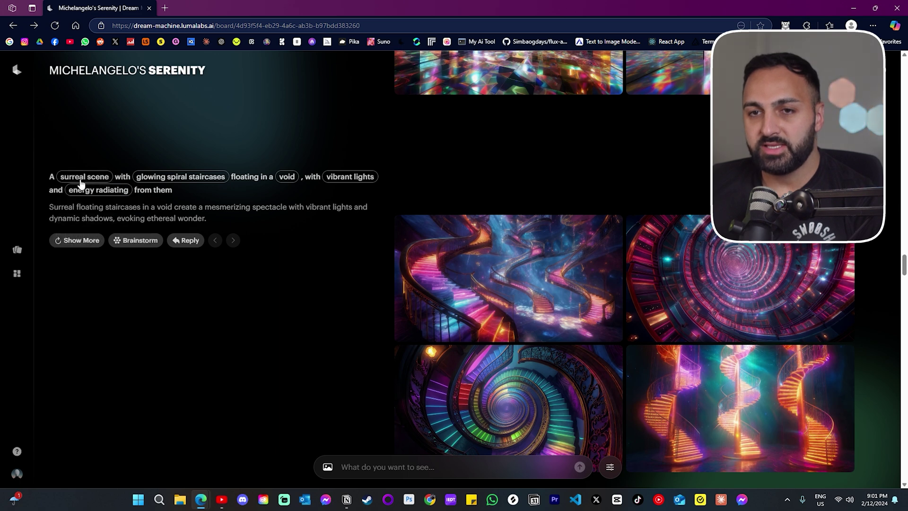
pyautogui.click(83, 178)
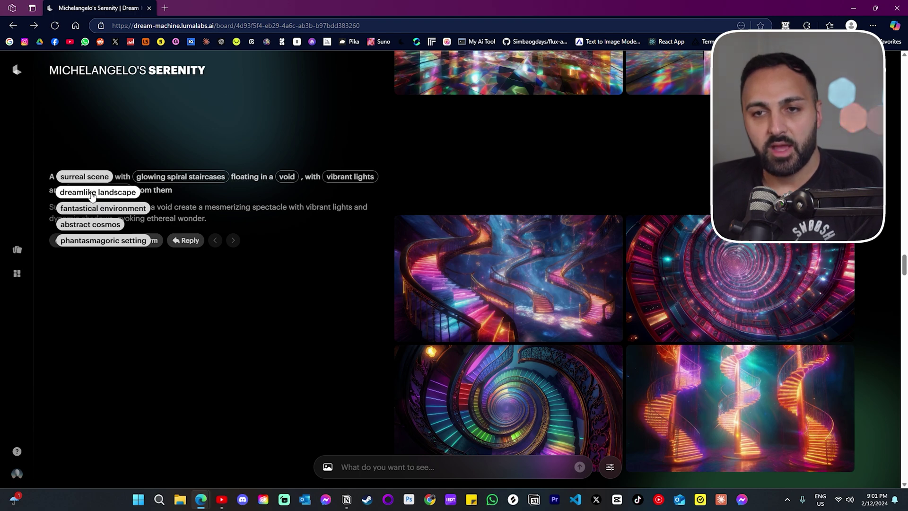
pyautogui.click(92, 192)
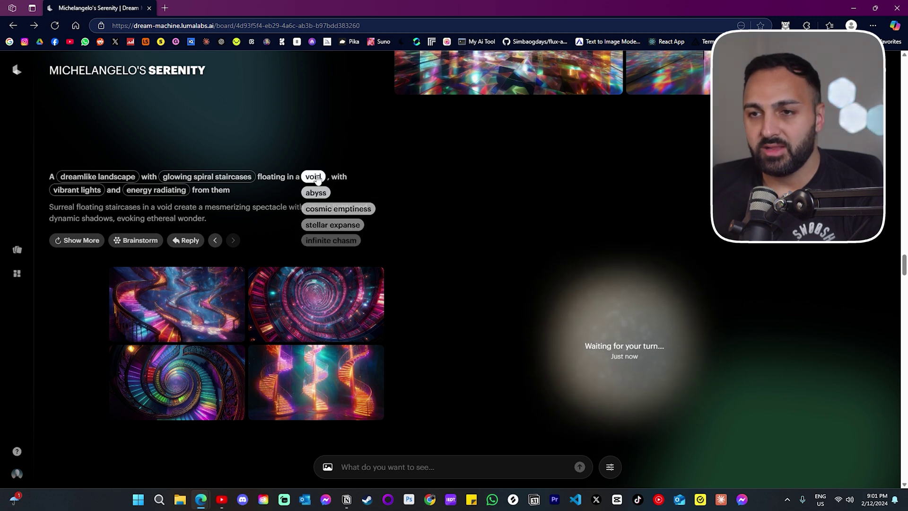
pyautogui.click(316, 243)
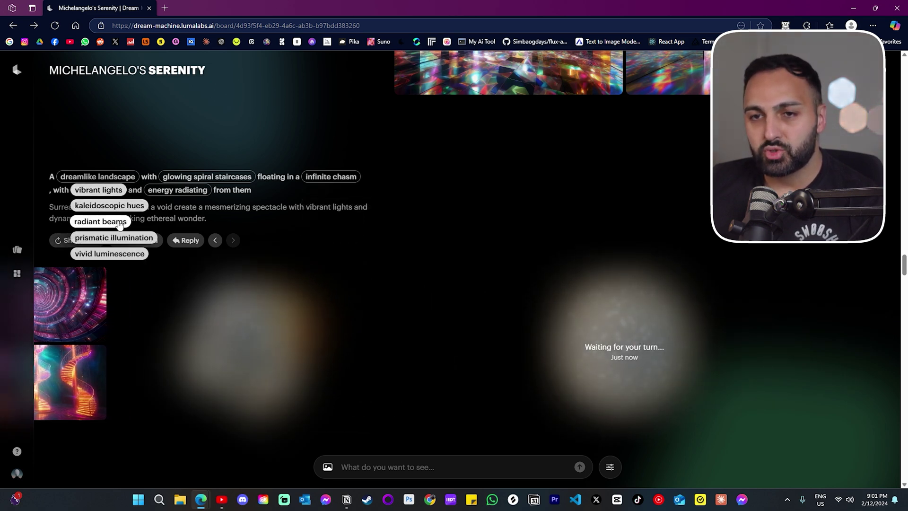
pyautogui.click(120, 222)
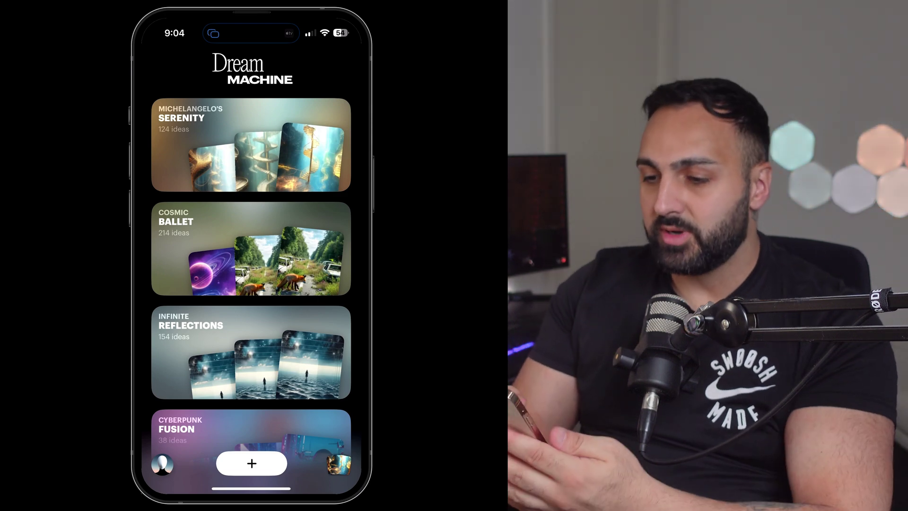
# - Scroll through the board and start a new prompt
pyautogui.scroll(-15, 251, 284)
pyautogui.scroll(10, 251, 284)
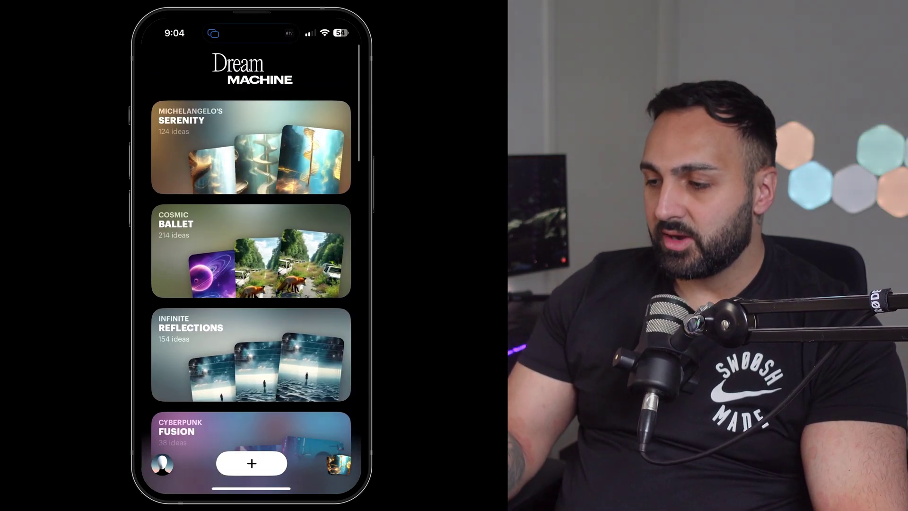
pyautogui.scroll(-6, 252, 283)
pyautogui.scroll(-8, 251, 283)
pyautogui.scroll(12, 251, 284)
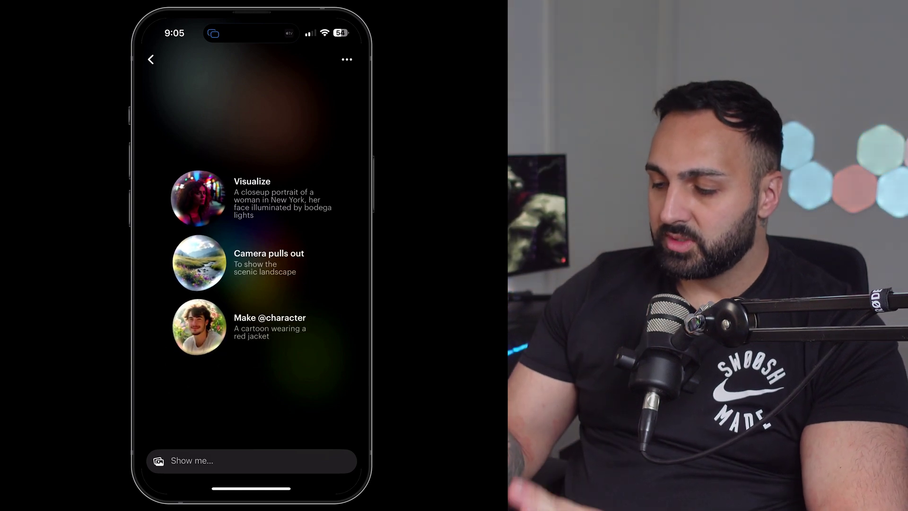
pyautogui.click(251, 460)
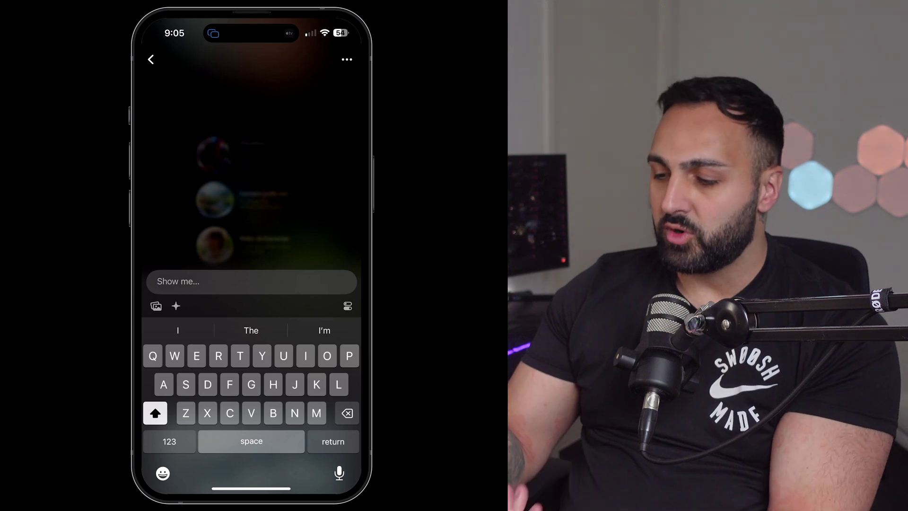
# - Take a front-camera selfie as the prompt's reference photo
pyautogui.click(156, 306)
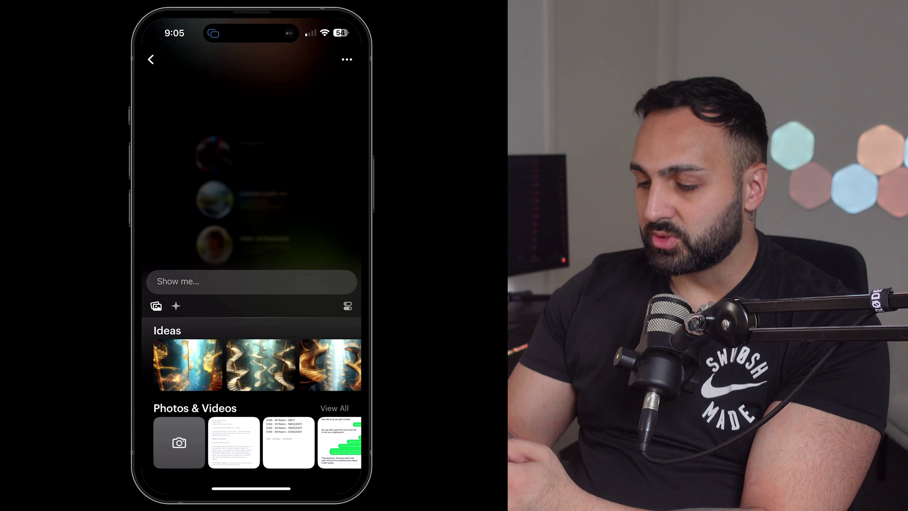
pyautogui.click(179, 442)
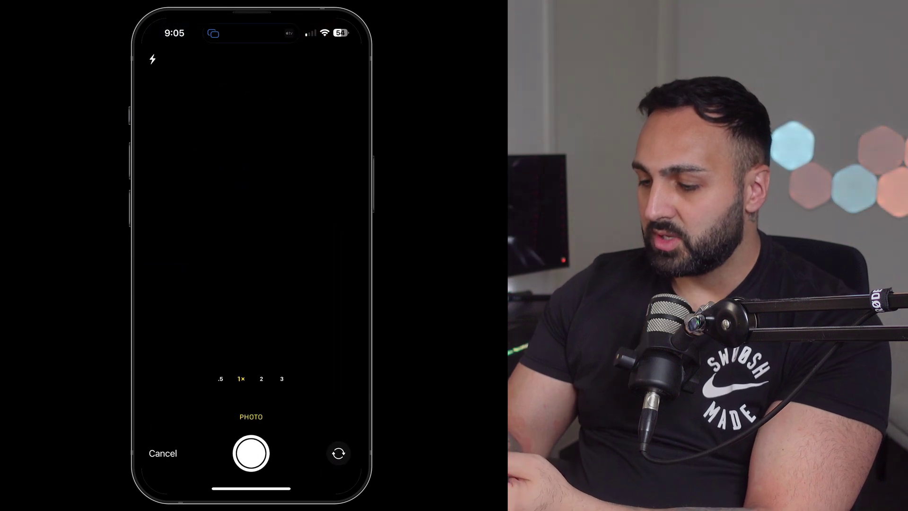
pyautogui.click(338, 453)
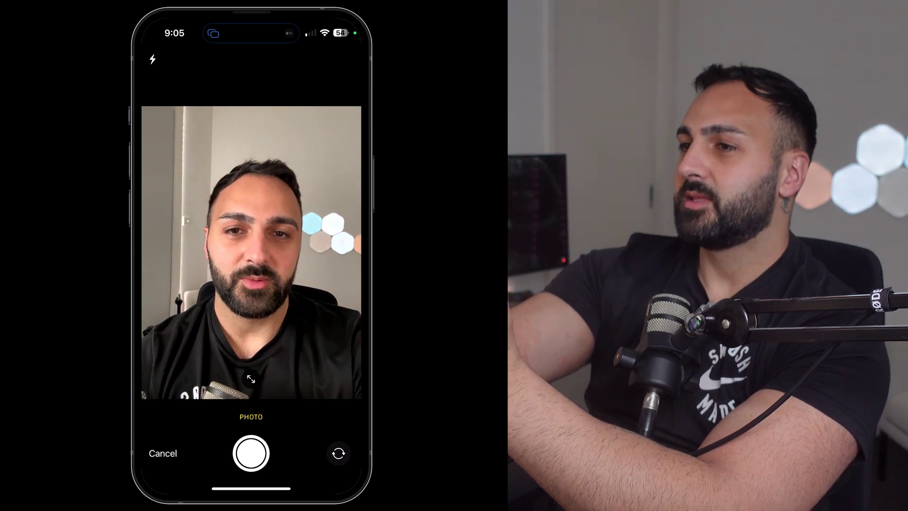
pyautogui.click(250, 453)
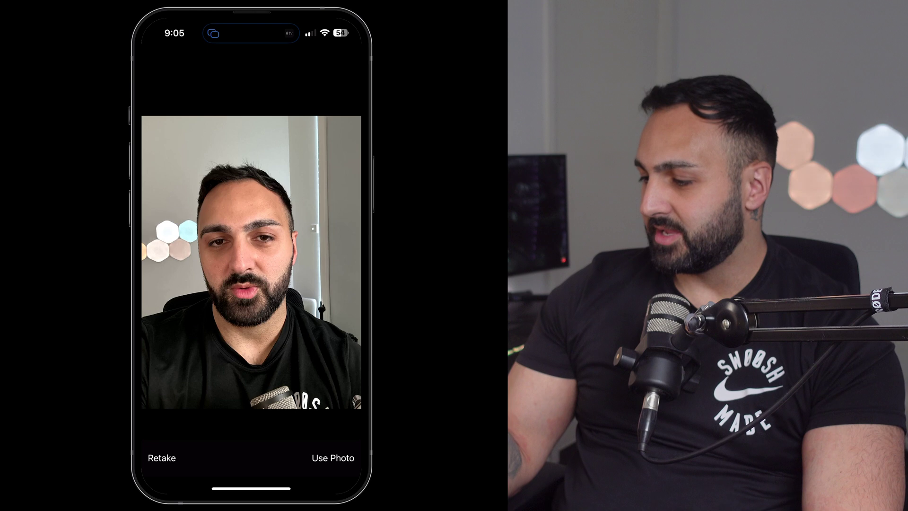
# - Attach the selfie and submit 'Make him into a n attractive prince charming'
pyautogui.click(333, 458)
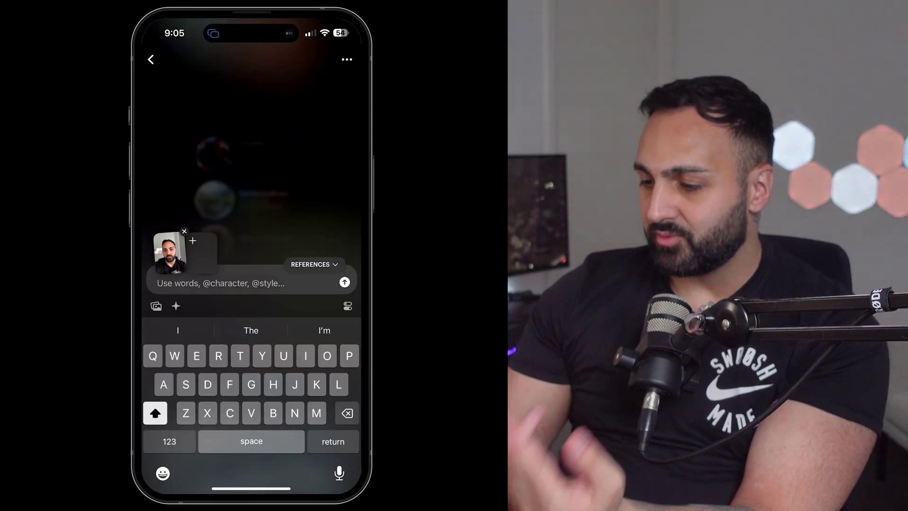
pyautogui.write('Make ')
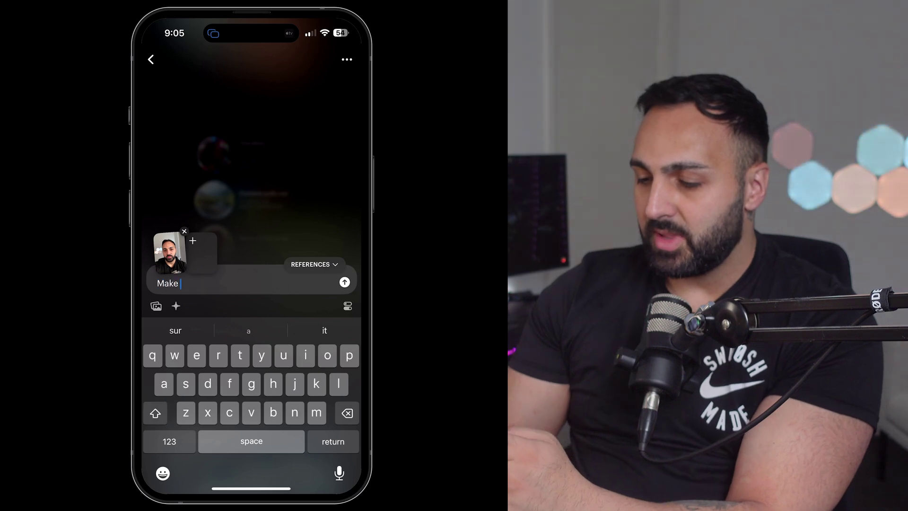
pyautogui.write('him into a ')
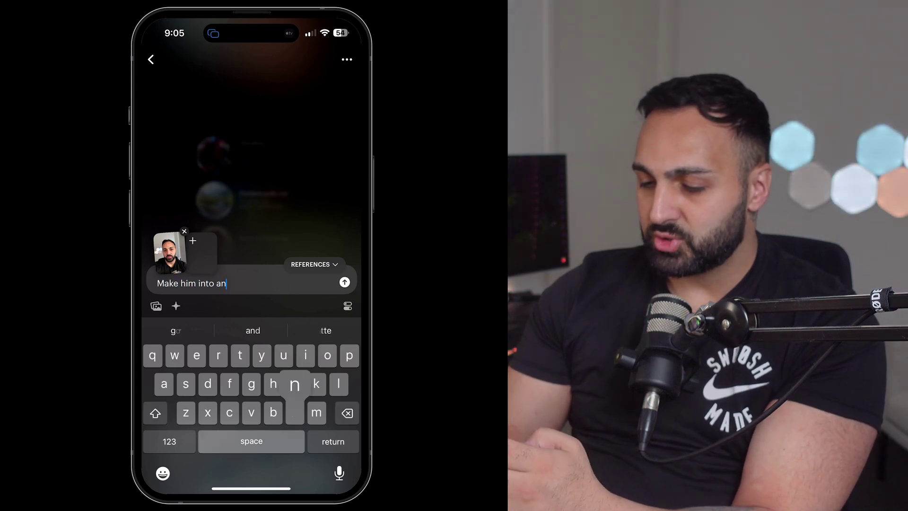
pyautogui.write('n attractive pri')
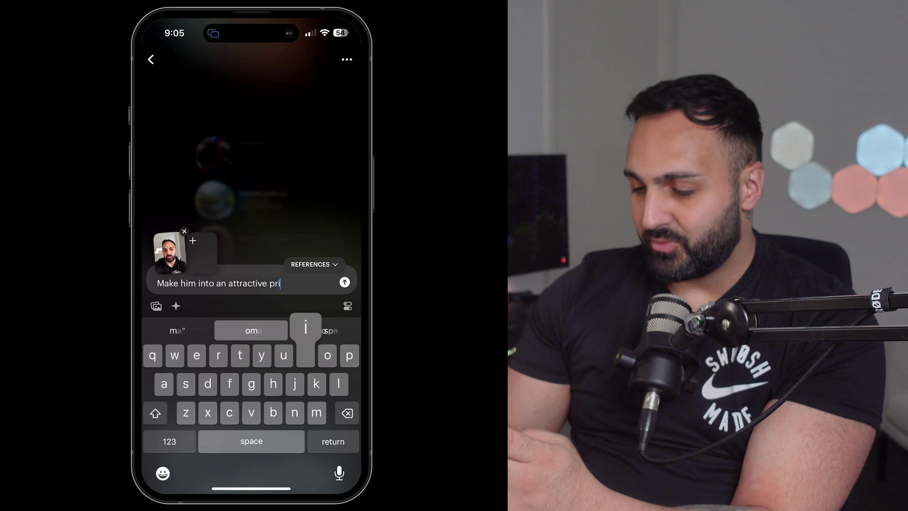
pyautogui.write('nce charming')
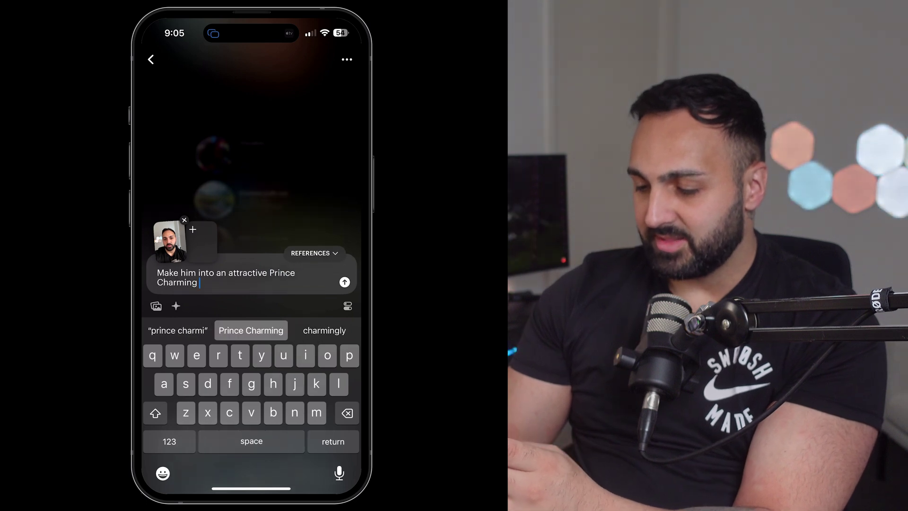
pyautogui.press('Return')
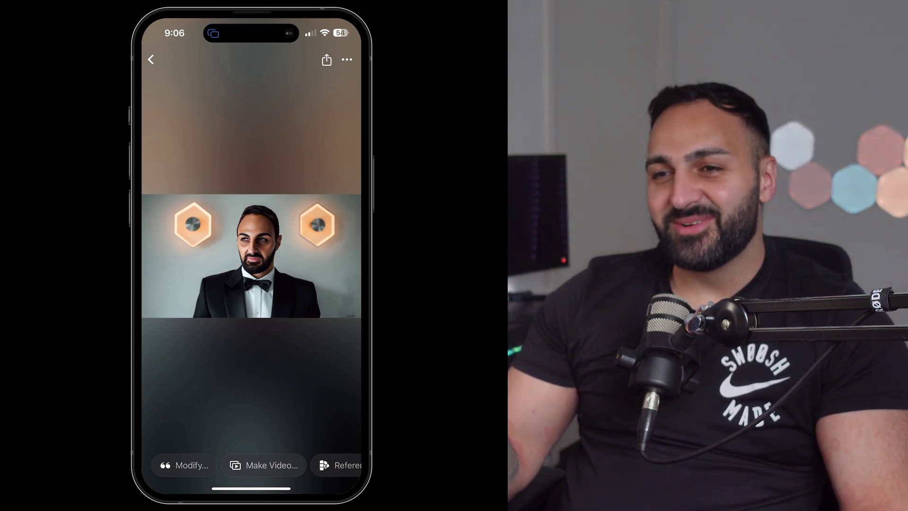
# - Browse through the generated Prince Charming portraits, then begin a new prompt
pyautogui.moveTo(302, 255); pyautogui.dragTo(189, 255)
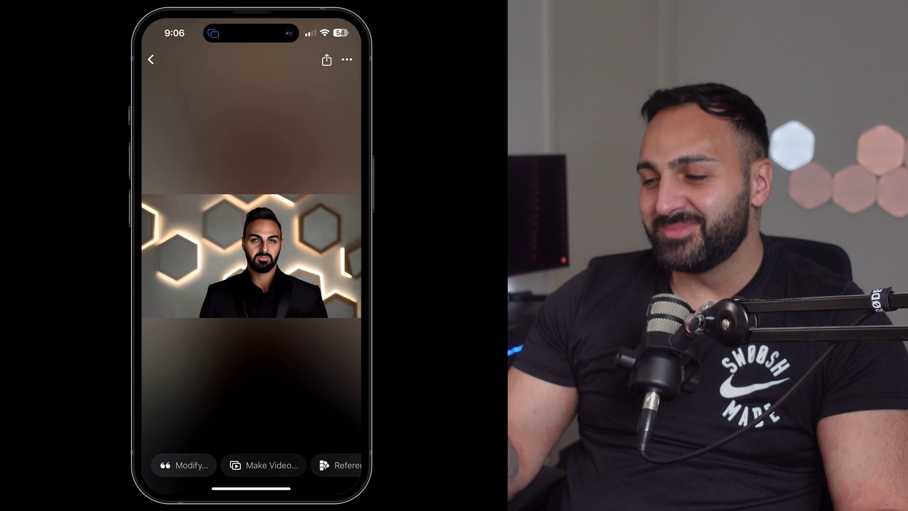
pyautogui.moveTo(303, 256); pyautogui.dragTo(189, 255)
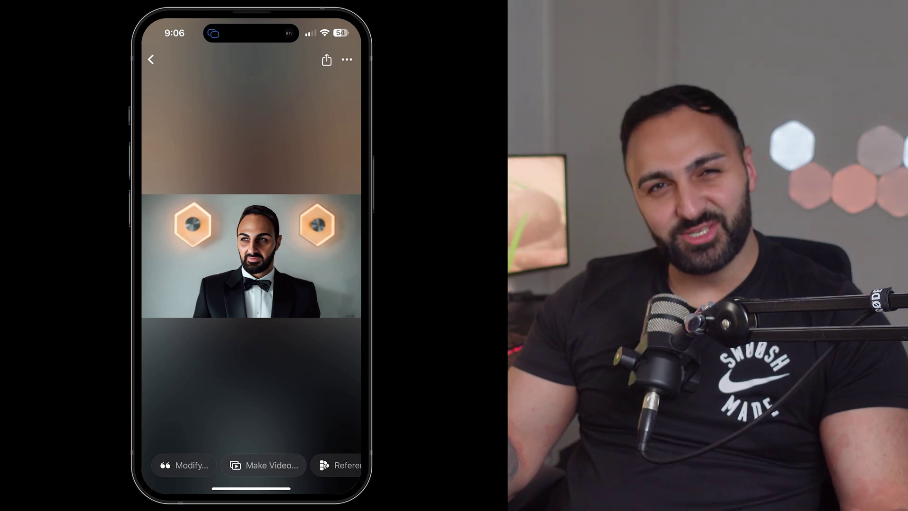
pyautogui.moveTo(331, 255); pyautogui.dragTo(173, 255)
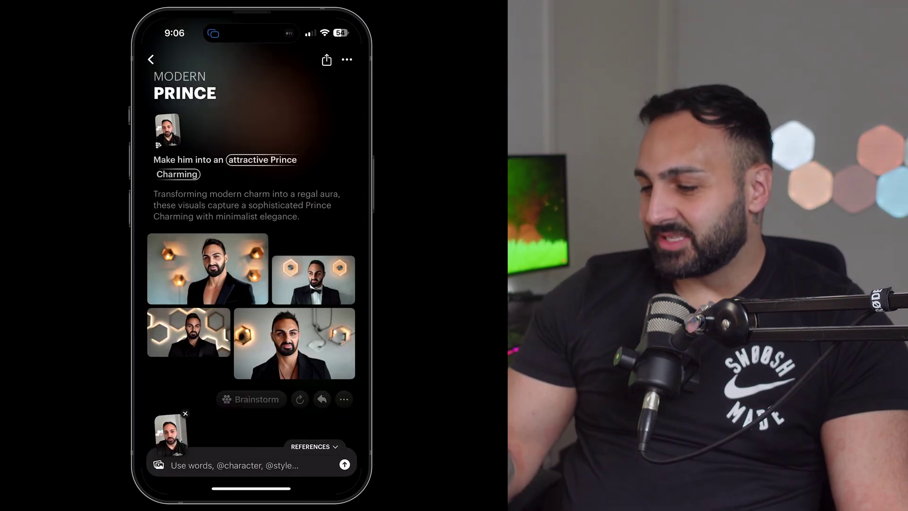
pyautogui.click(234, 464)
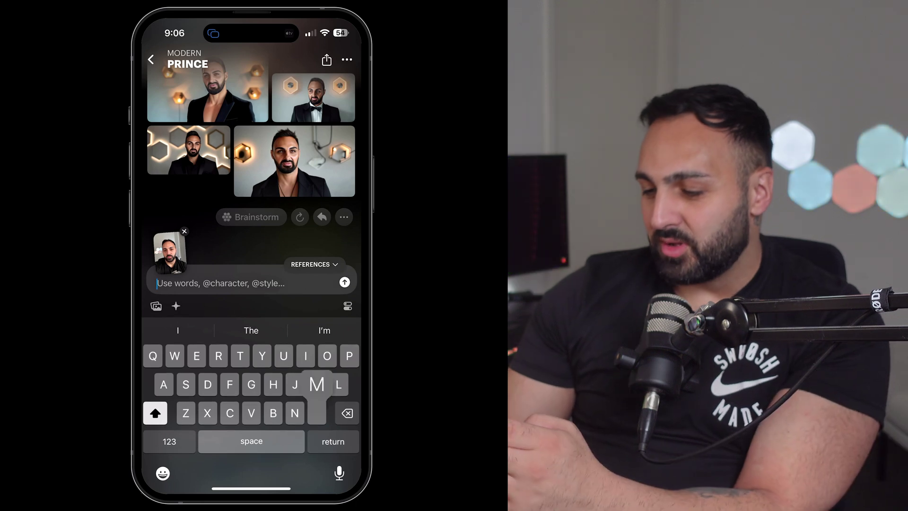
# - Submit the selfie prompt 'Make him into a very hingry man at mcfona' and begin another
pyautogui.write('Make him into a ')
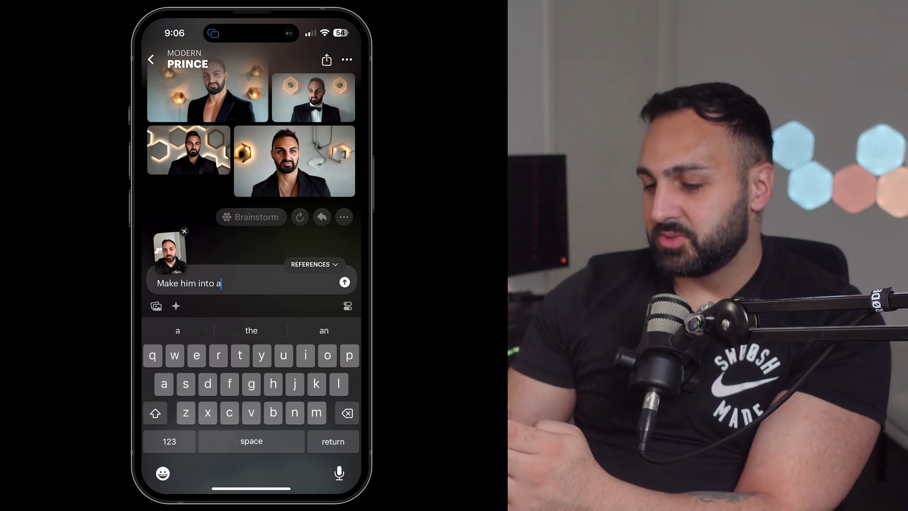
pyautogui.write('very hingry ')
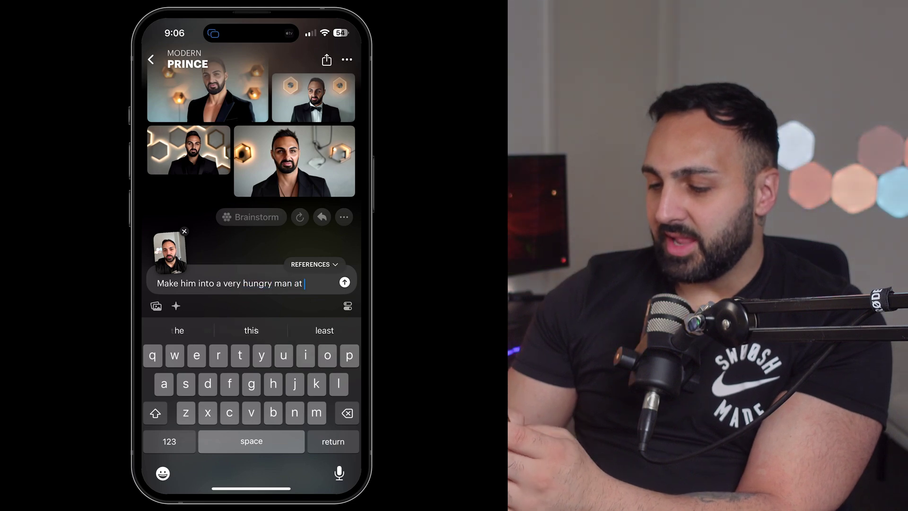
pyautogui.write('man at mcfonald’s')
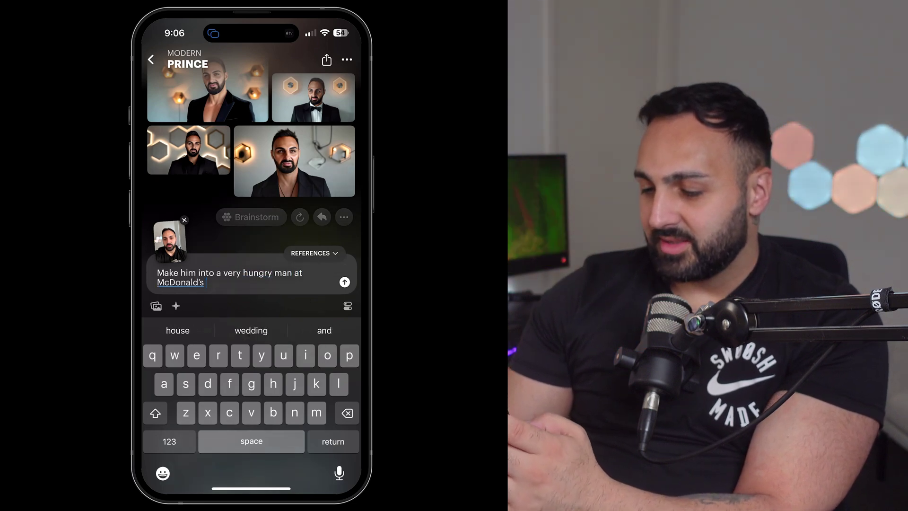
pyautogui.click(344, 283)
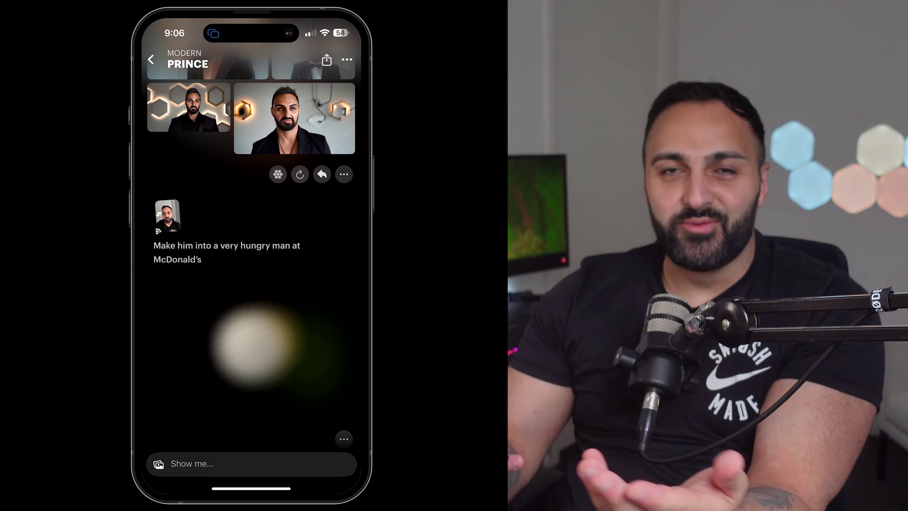
pyautogui.click(251, 463)
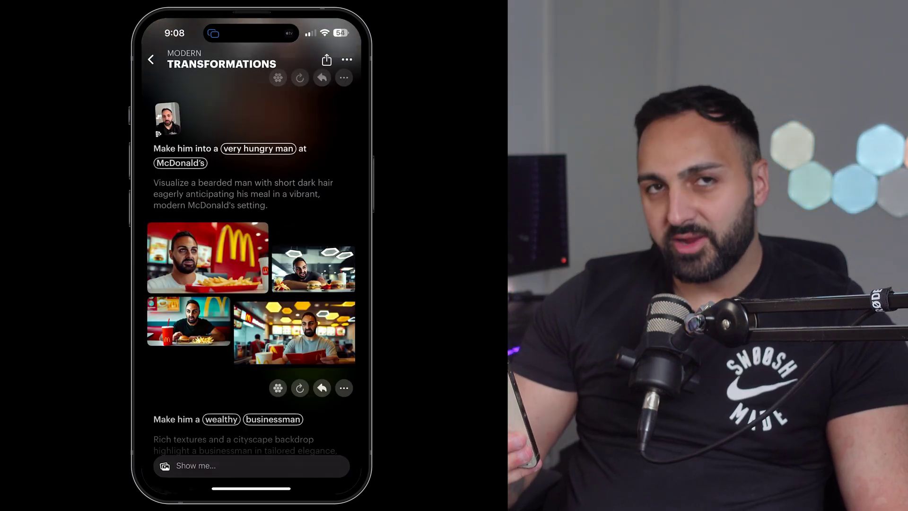
# - View the McDonald's images full-screen, zooming and panning, then close the viewer
pyautogui.click(208, 258)
pyautogui.moveTo(307, 256); pyautogui.dragTo(180, 256)
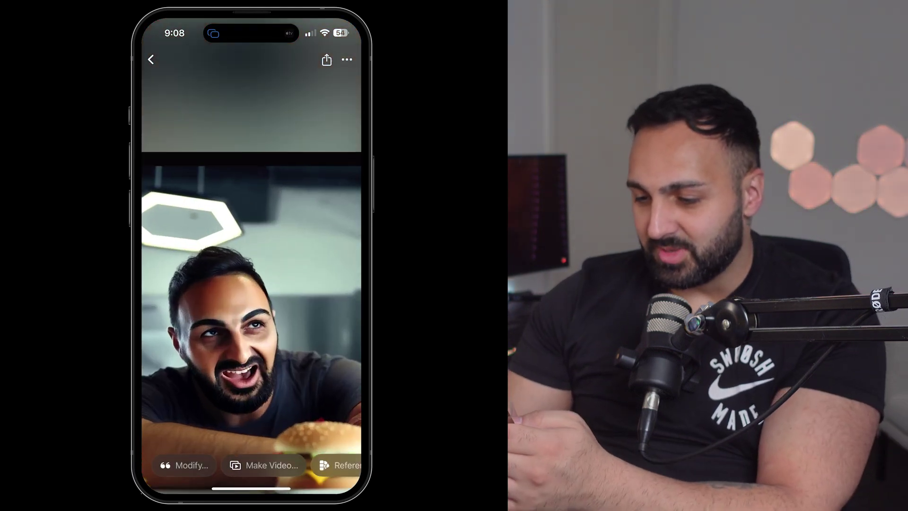
pyautogui.moveTo(251, 256); pyautogui.dragTo(227, 315)
pyautogui.moveTo(251, 265); pyautogui.dragTo(156, 255)
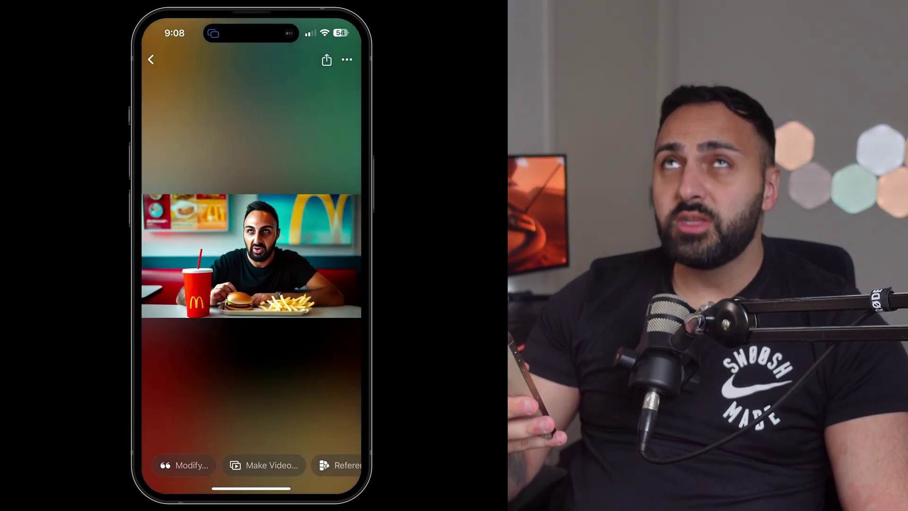
pyautogui.moveTo(293, 256); pyautogui.dragTo(180, 255)
pyautogui.moveTo(251, 256); pyautogui.dragTo(237, 364)
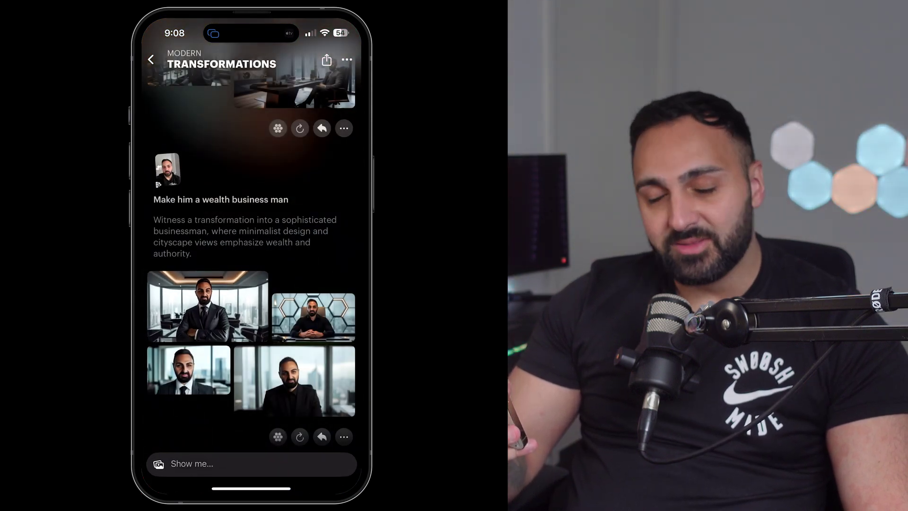
# - Compare the businessman portraits full-screen, then browse the tech CEO results
pyautogui.click(207, 306)
pyautogui.moveTo(293, 255); pyautogui.dragTo(179, 255)
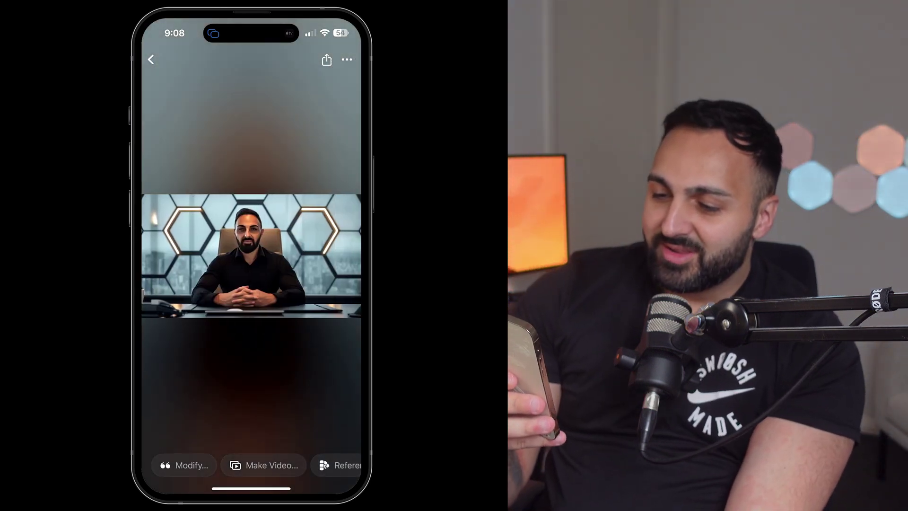
pyautogui.moveTo(179, 256); pyautogui.dragTo(293, 255)
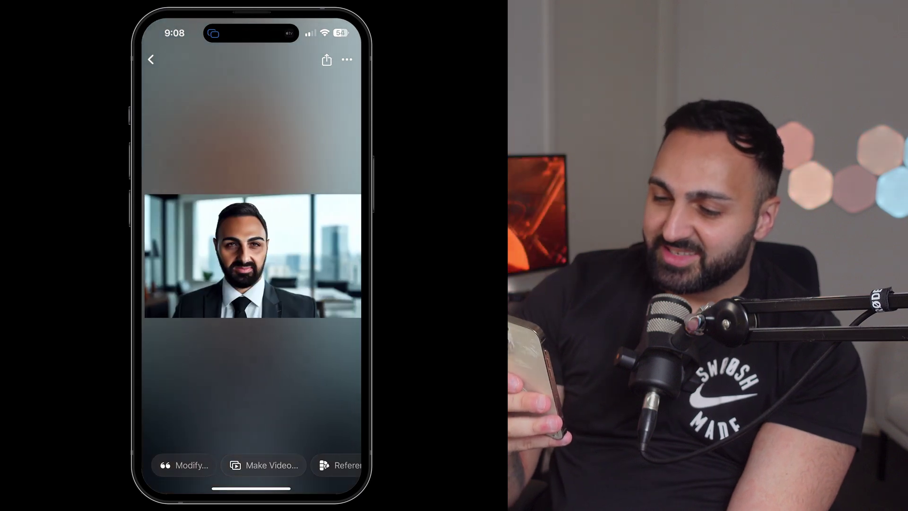
pyautogui.click(151, 59)
pyautogui.click(207, 289)
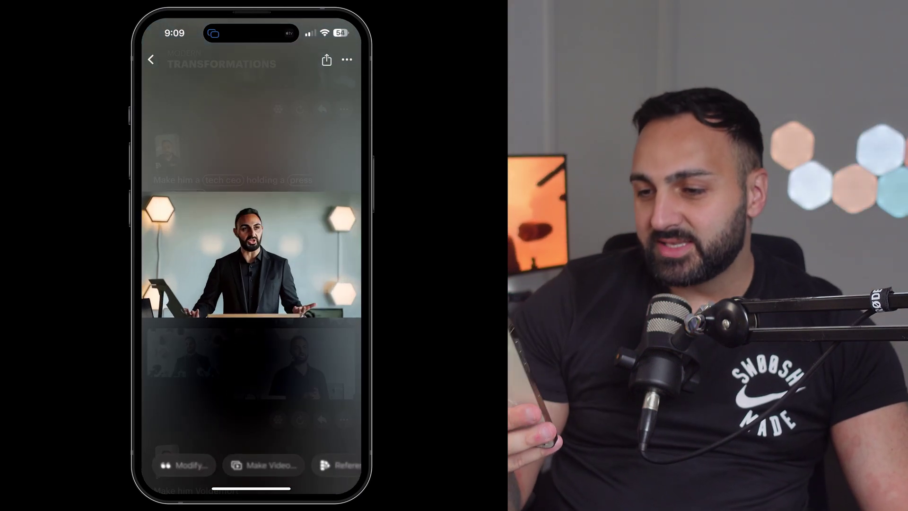
pyautogui.moveTo(293, 255); pyautogui.dragTo(180, 255)
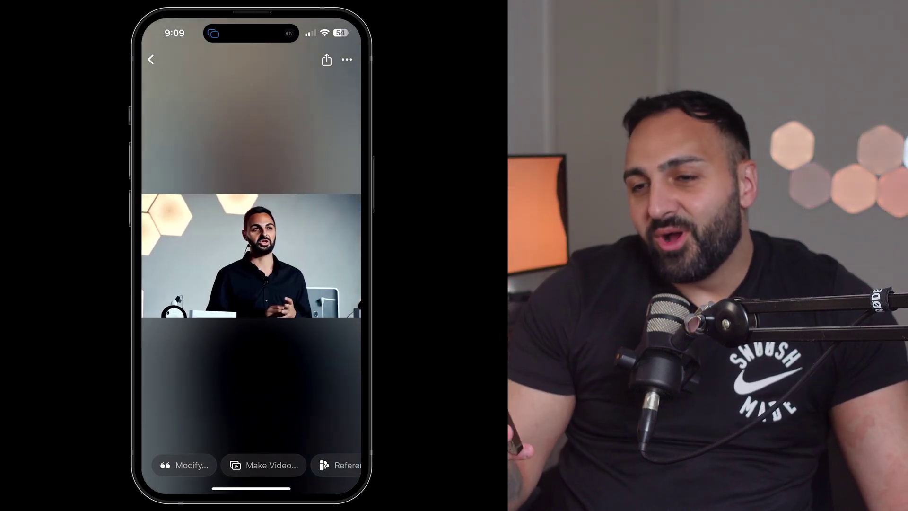